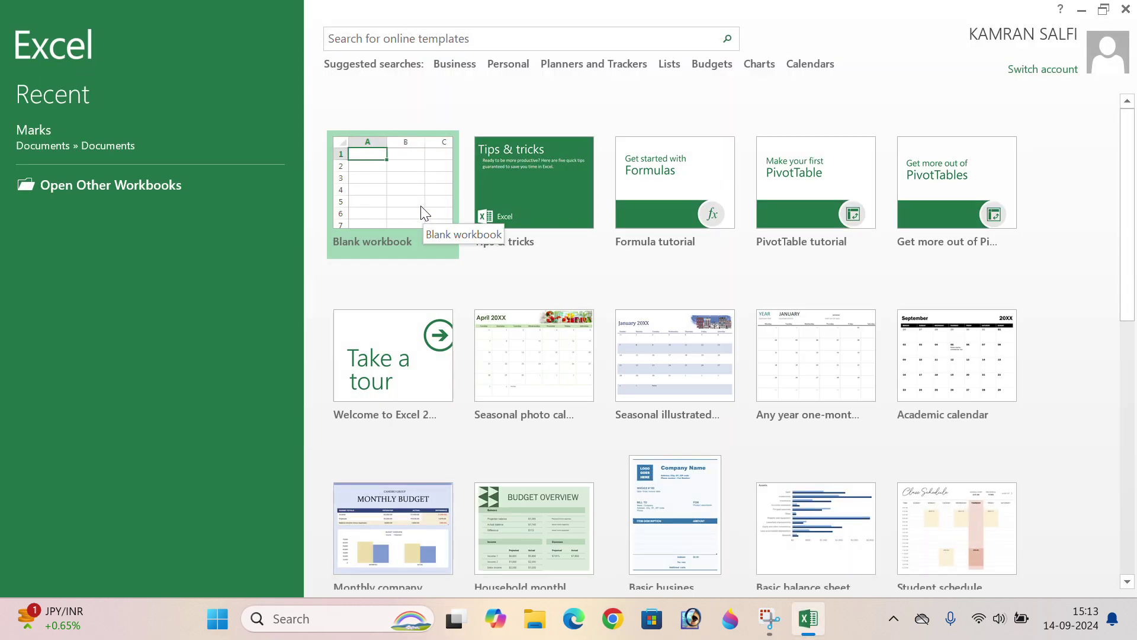
Step: Create a blank workbook and enter the heading Roll.No in cell A1
left_click(424, 212)
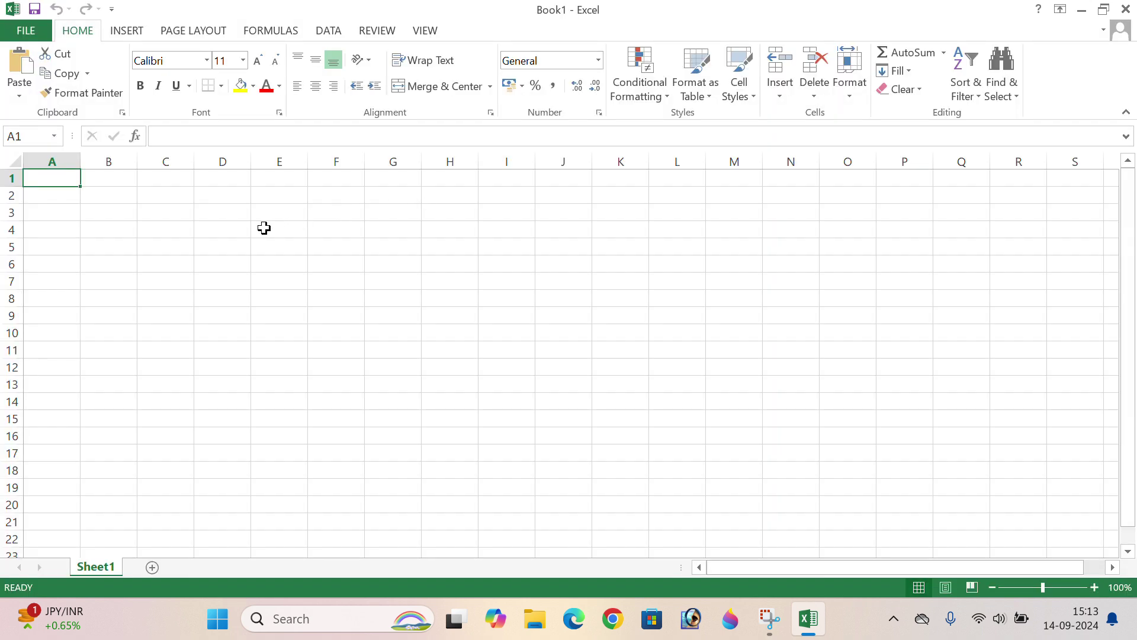
scroll(231, 228, "up", 2)
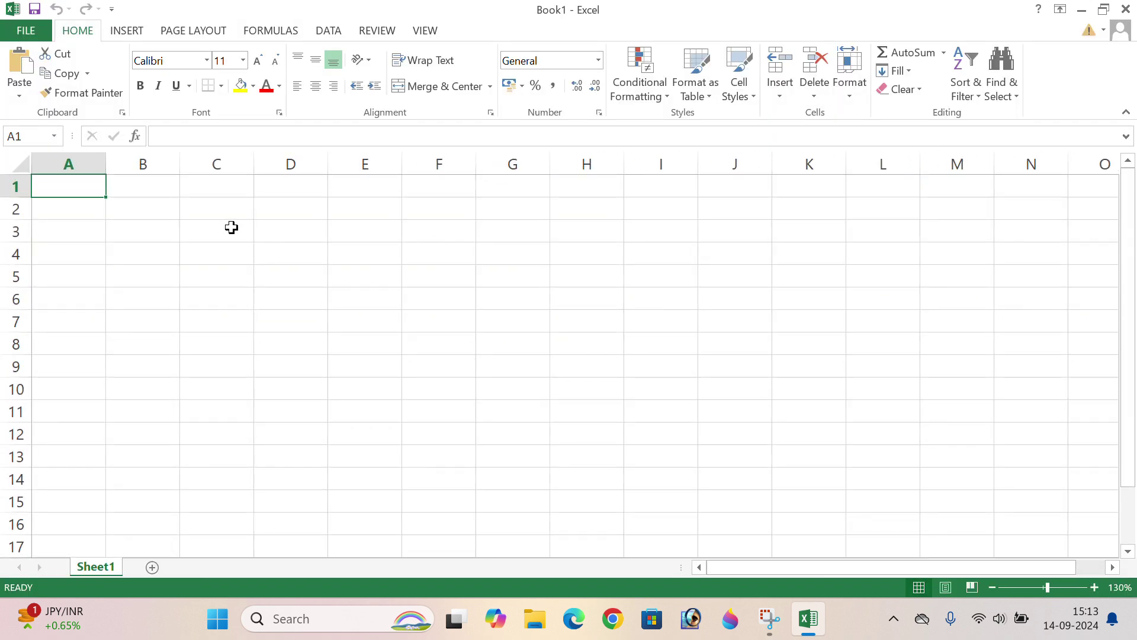
scroll(231, 227, "up", 1)
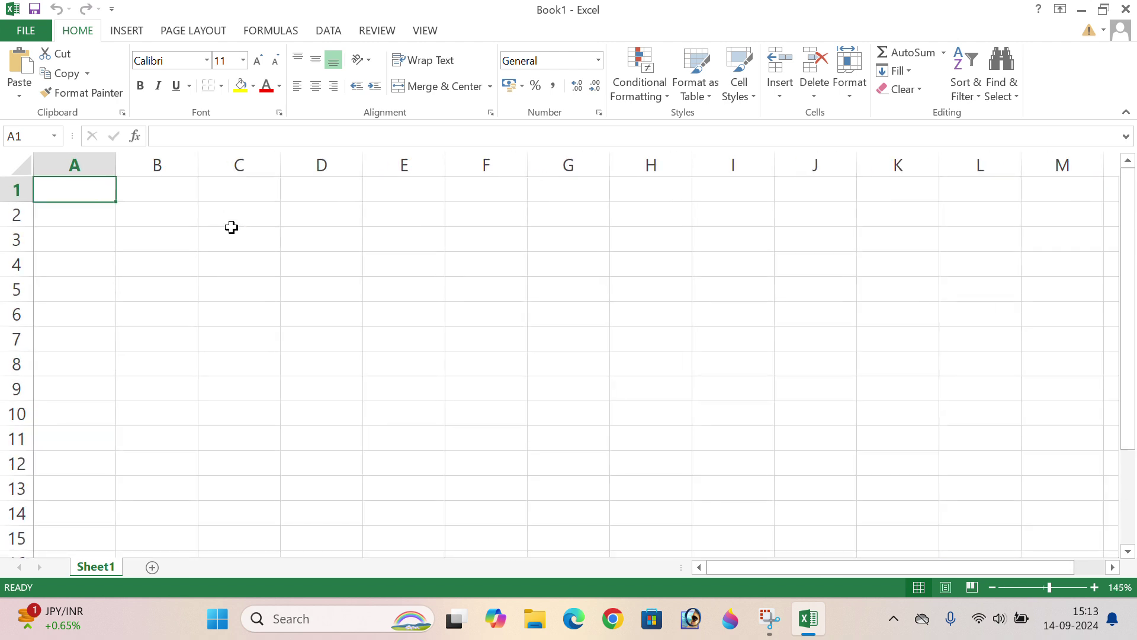
key("Delete")
type("R")
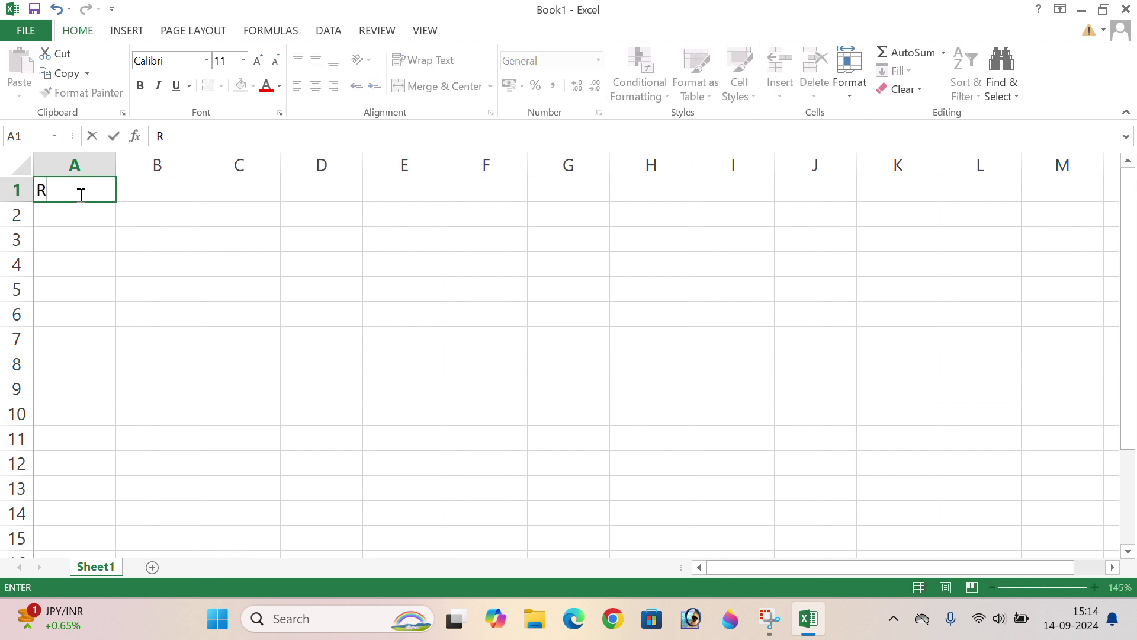
type("oll.No")
Step: Enter the heading Subjects in cell B1
left_click(155, 191)
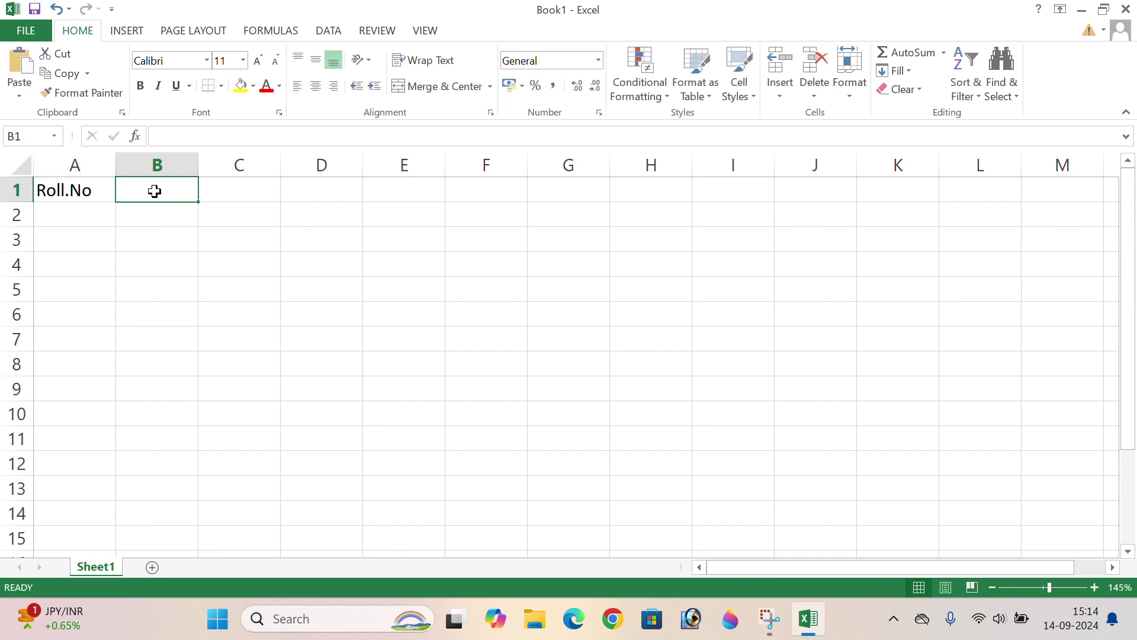
type("S")
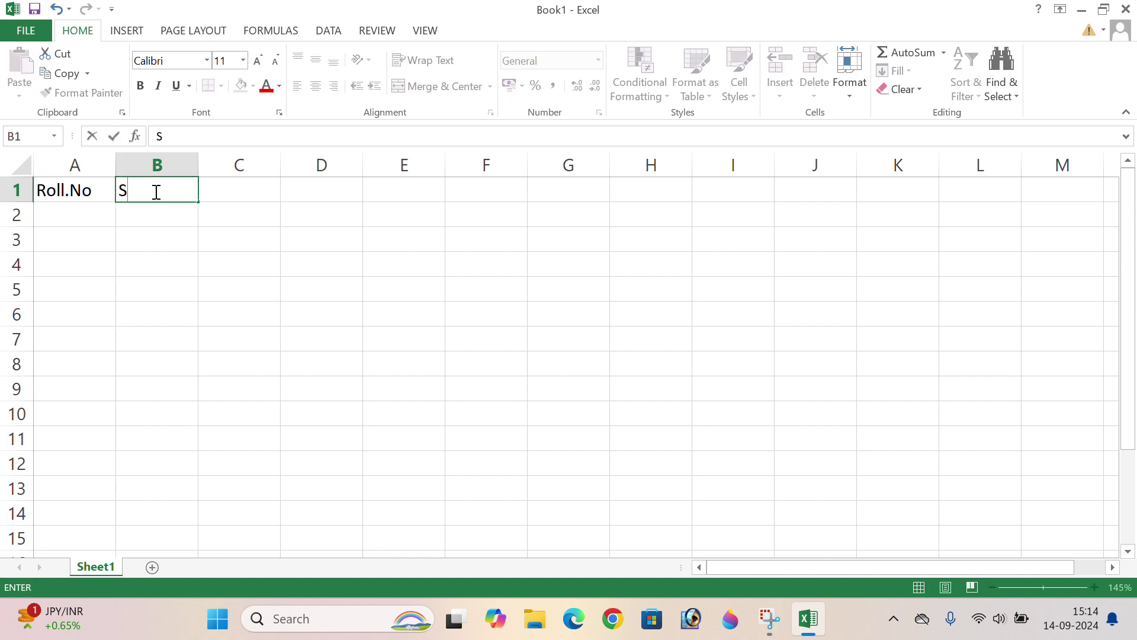
type("ubjects")
Step: Enter 1 in cell A2 and fill it down to A6 as a series of roll numbers 1 to 5
left_click(79, 214)
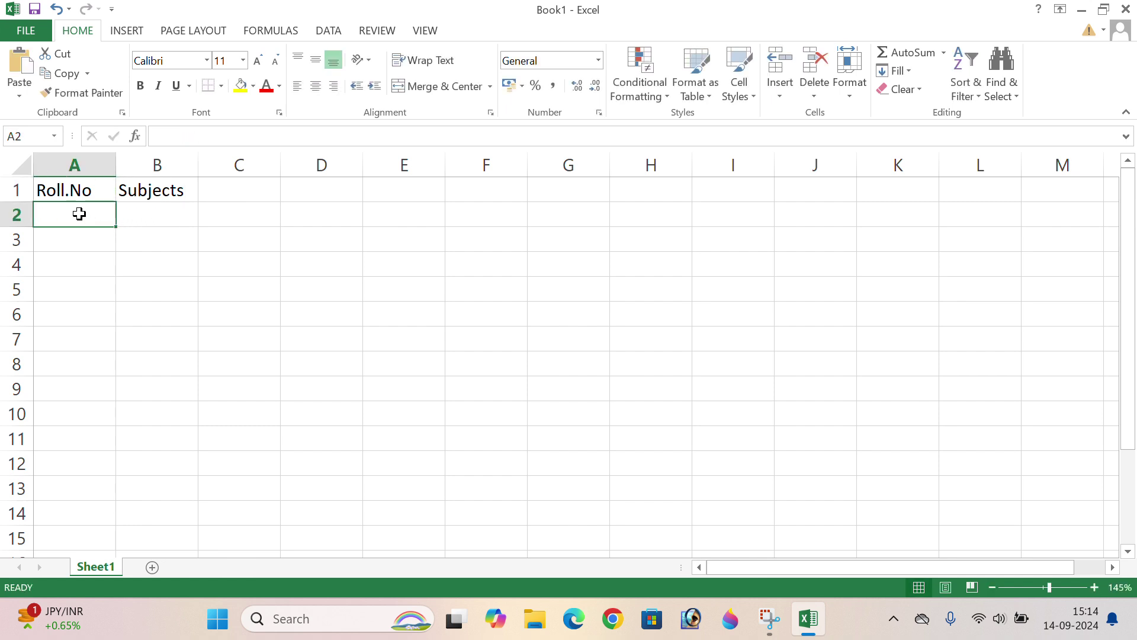
type("1")
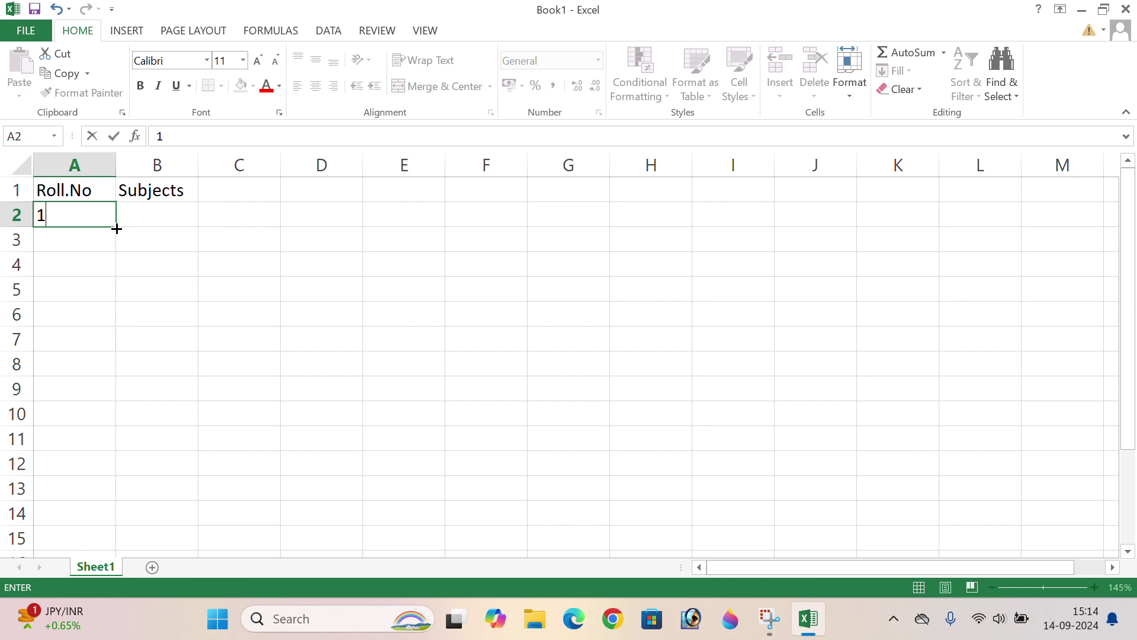
left_click_drag(117, 228, 120, 331)
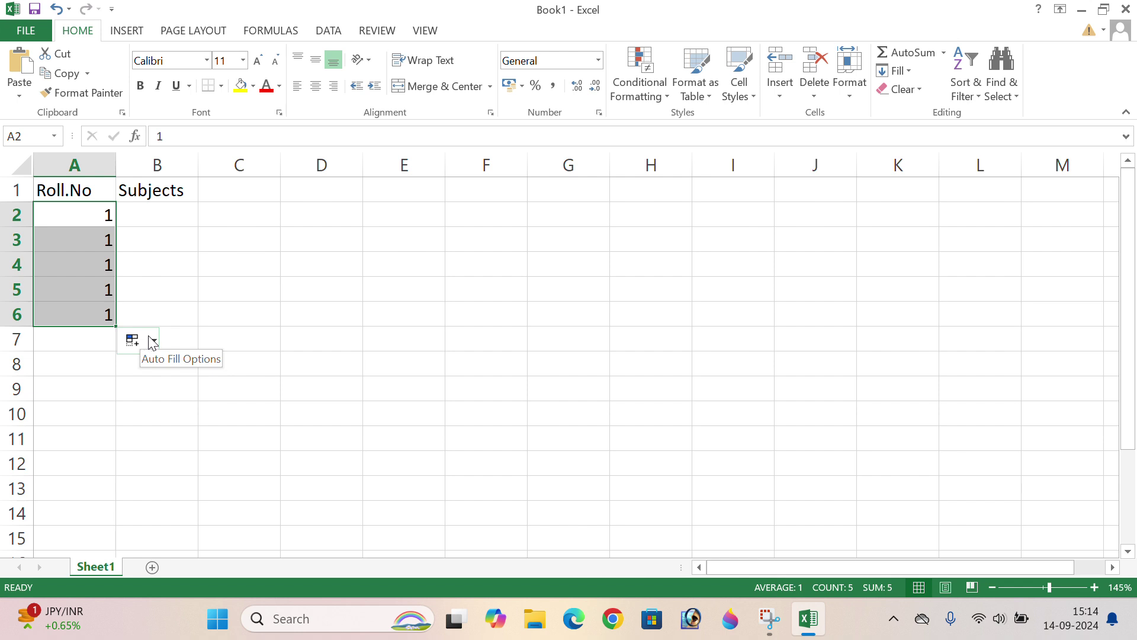
left_click(154, 341)
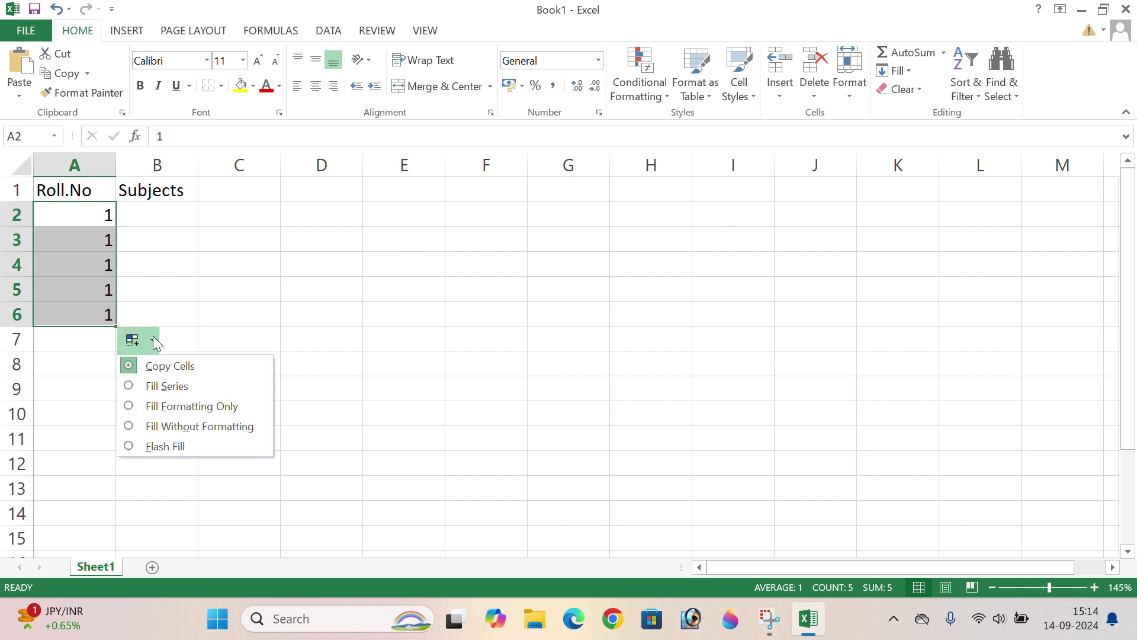
left_click(158, 387)
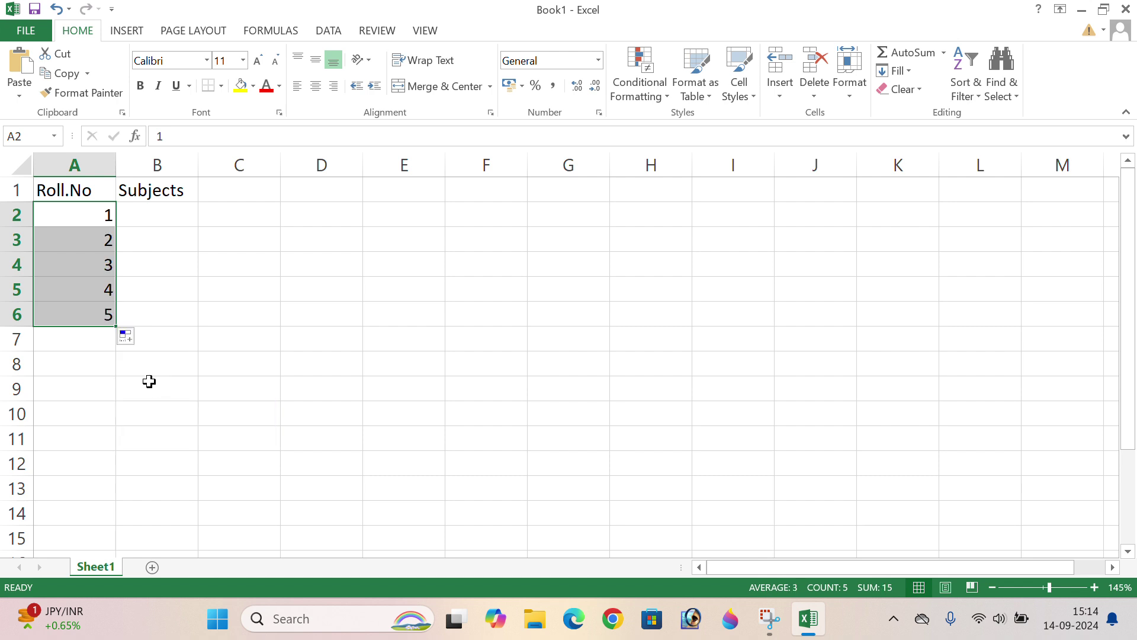
Step: Replace the heading in cell B1 with Name of Students and widen column B to fit the text
left_click(143, 212)
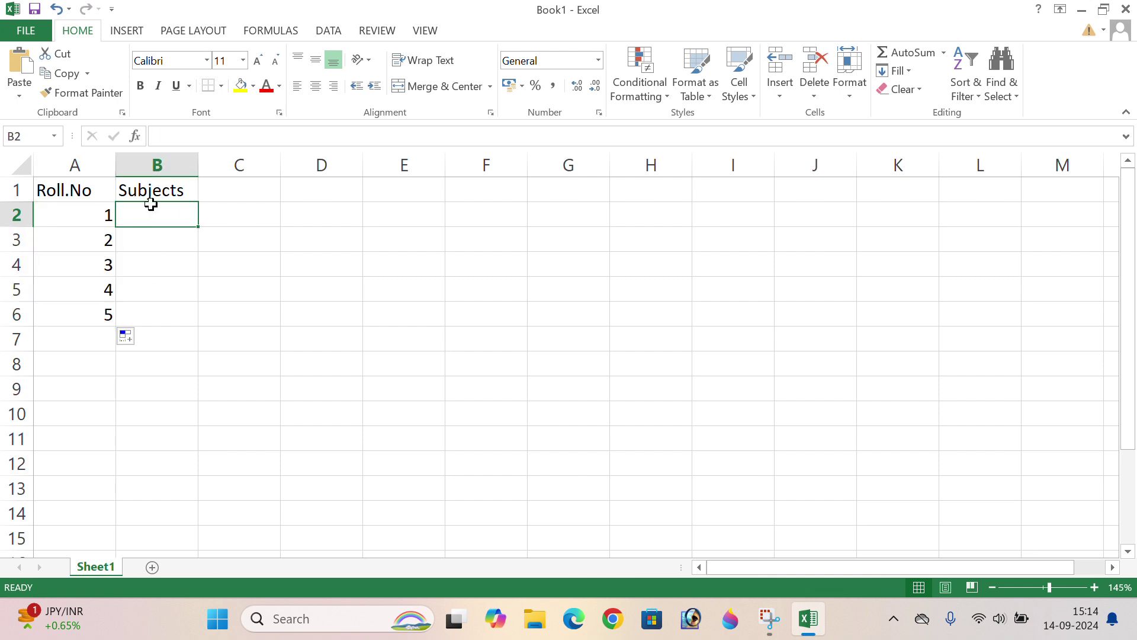
left_click(149, 190)
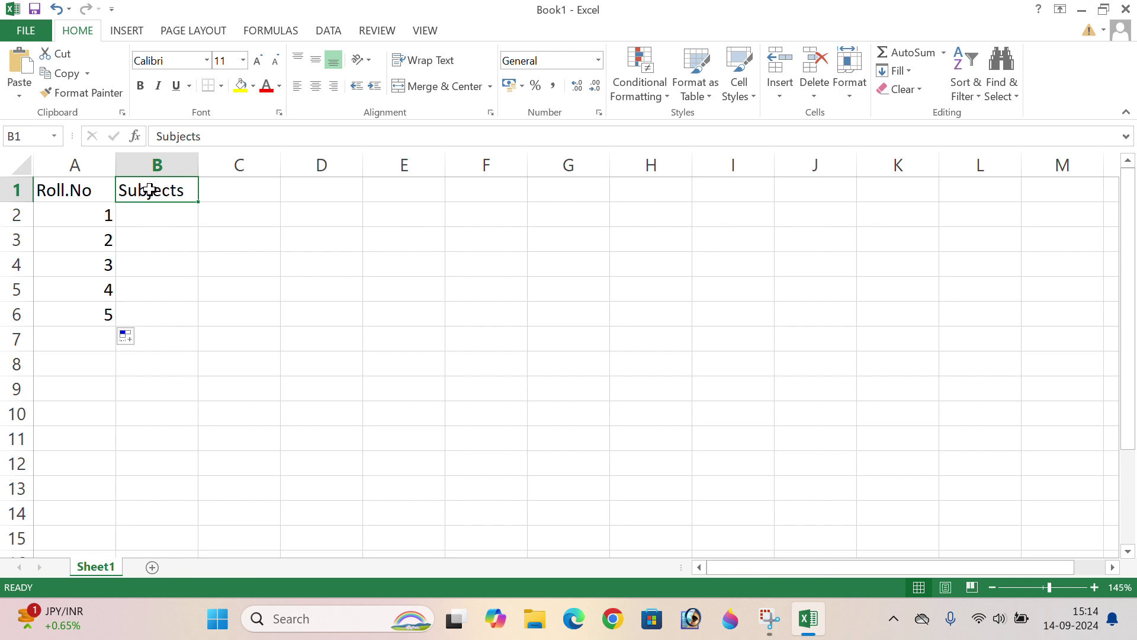
type("Nam")
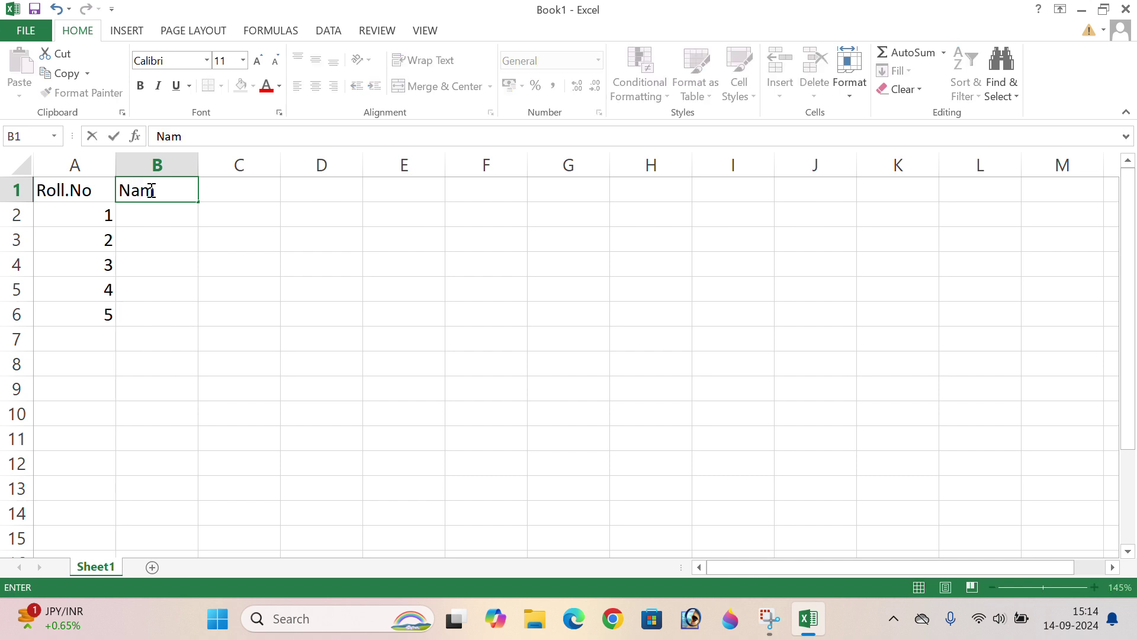
type("e of Students")
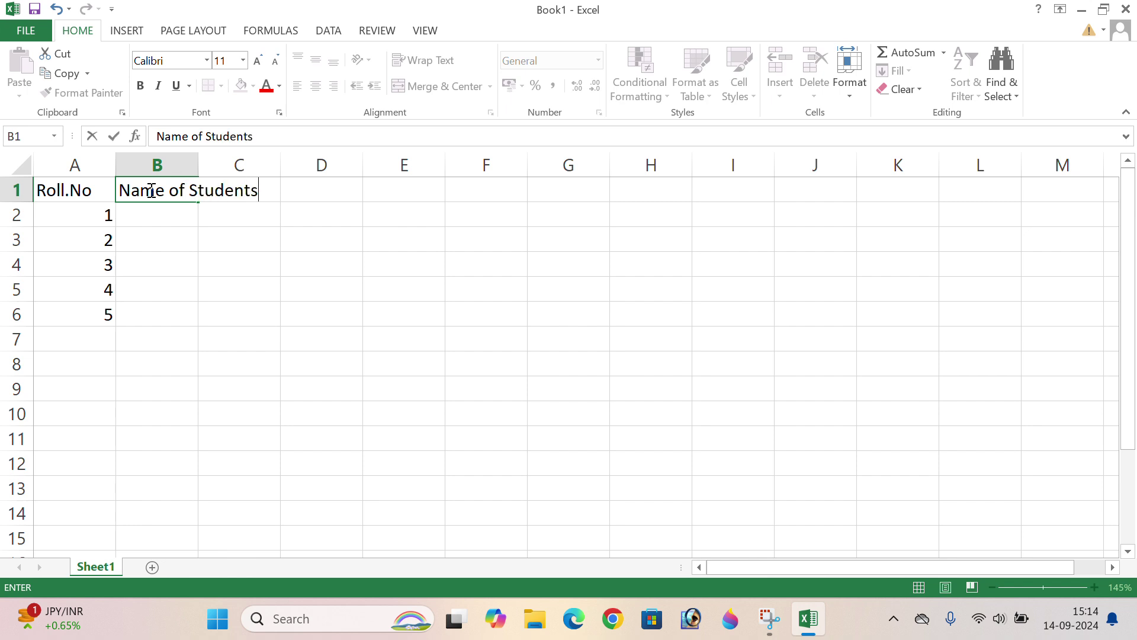
left_click(293, 259)
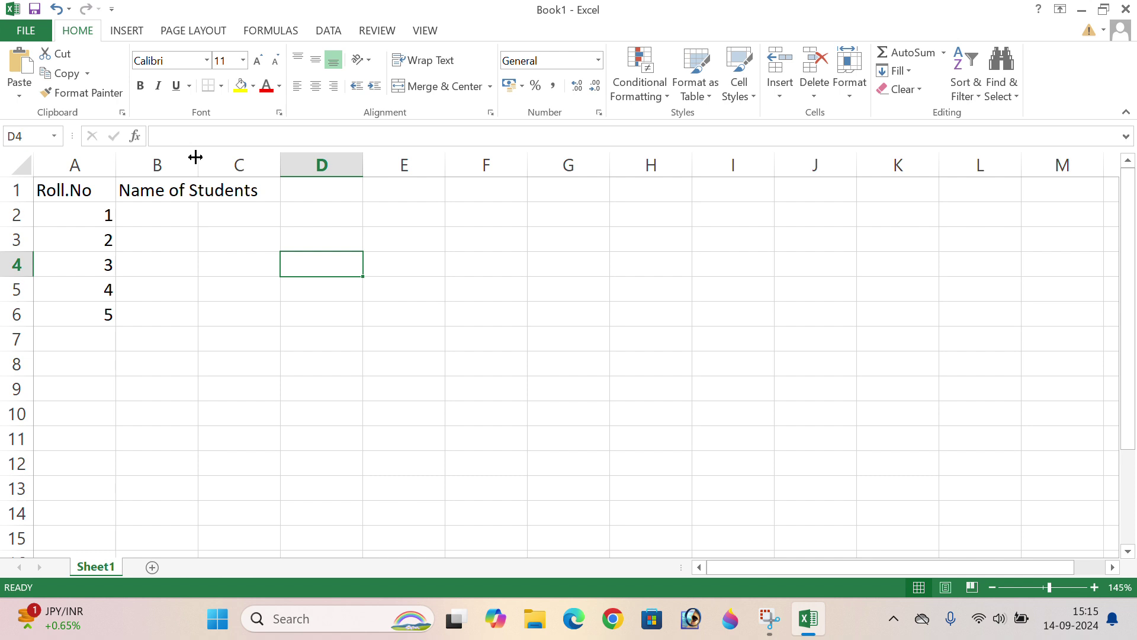
left_click_drag(195, 157, 274, 157)
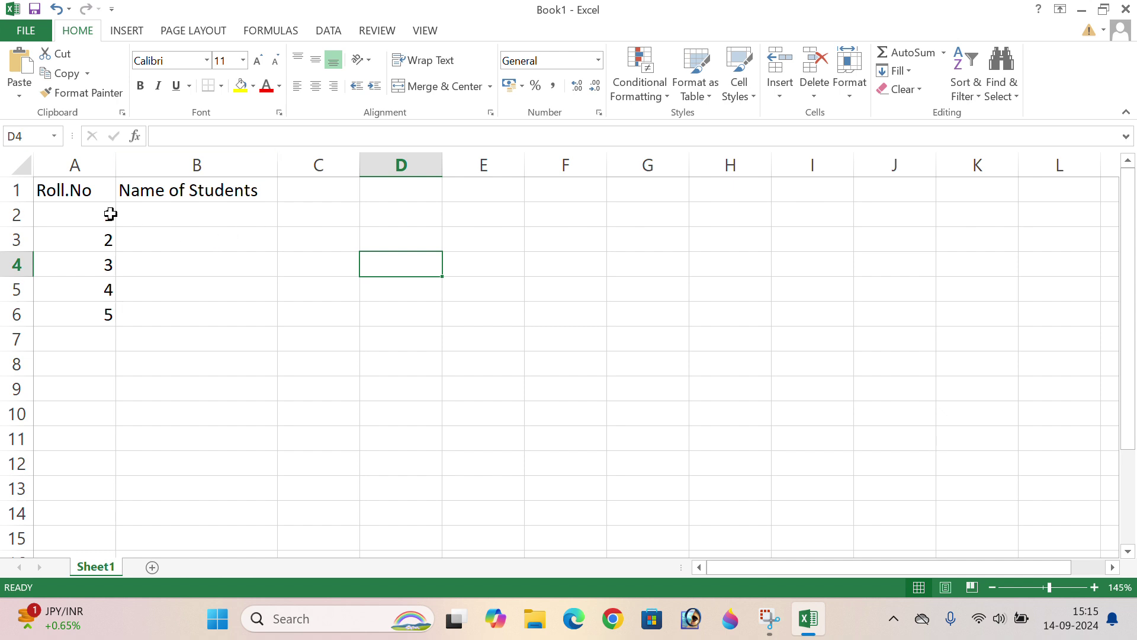
Step: Enter the heading Subjects in cell C1
left_click(147, 215)
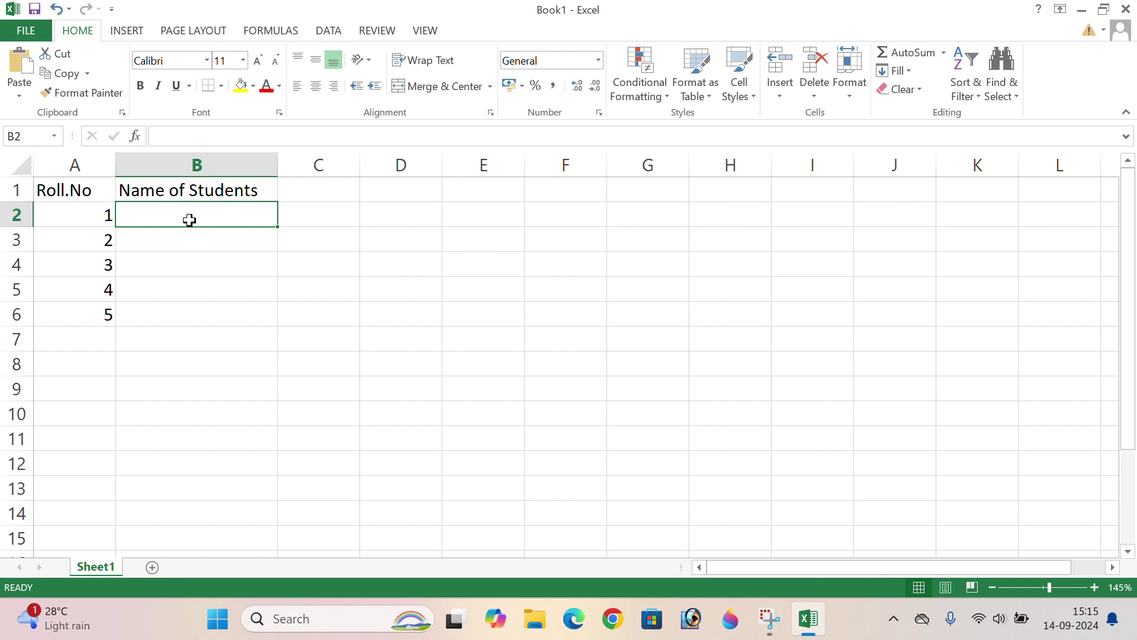
left_click(327, 192)
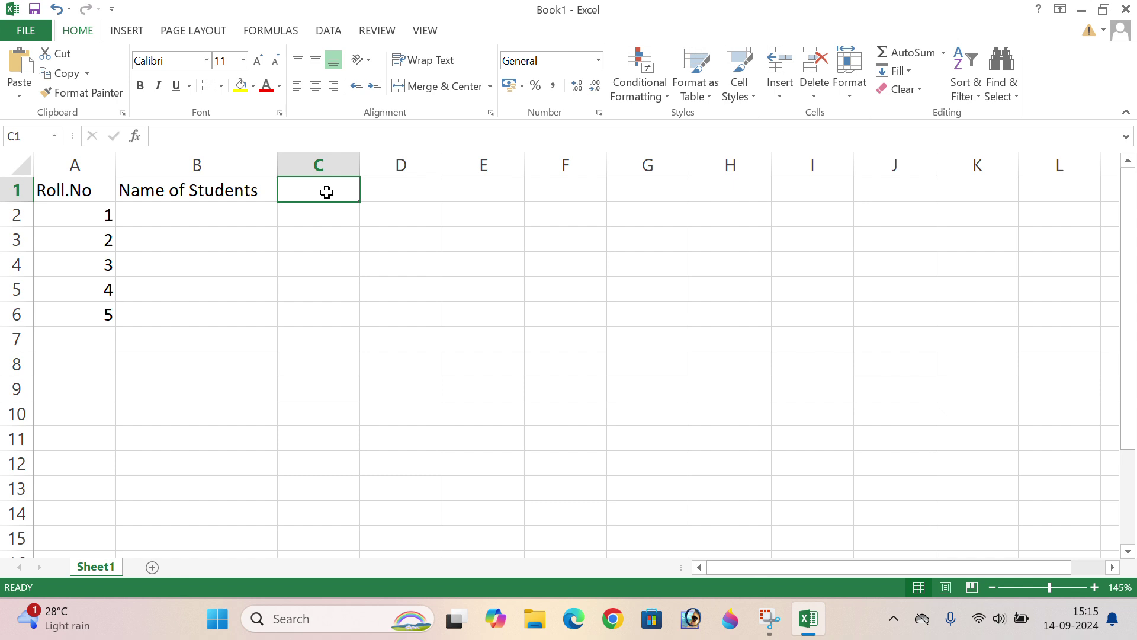
type("Subjects")
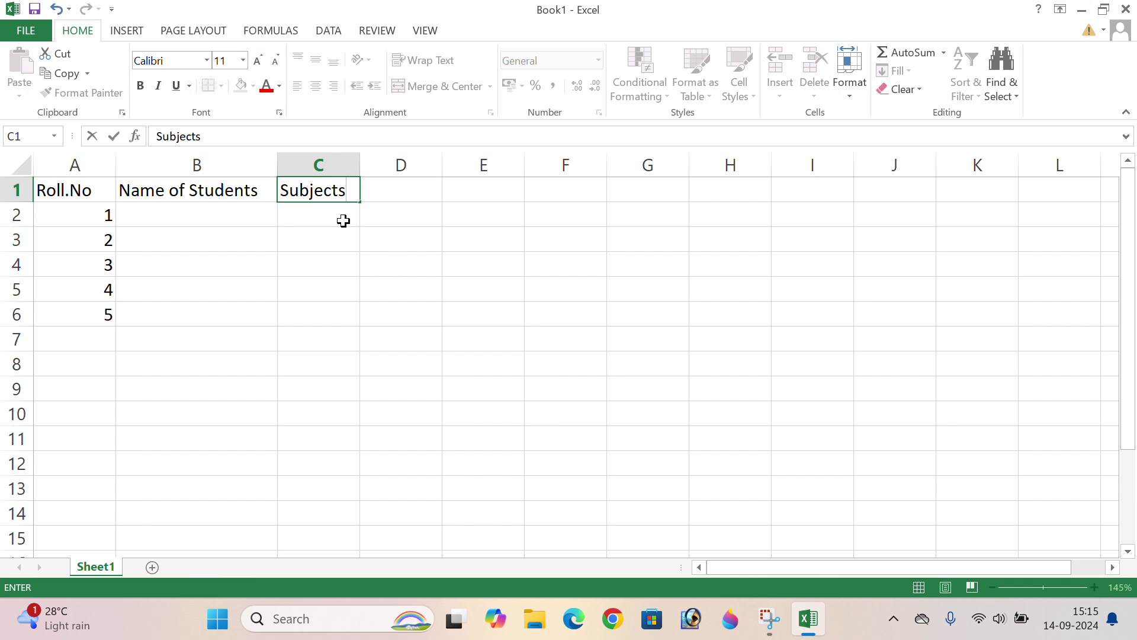
left_click(305, 213)
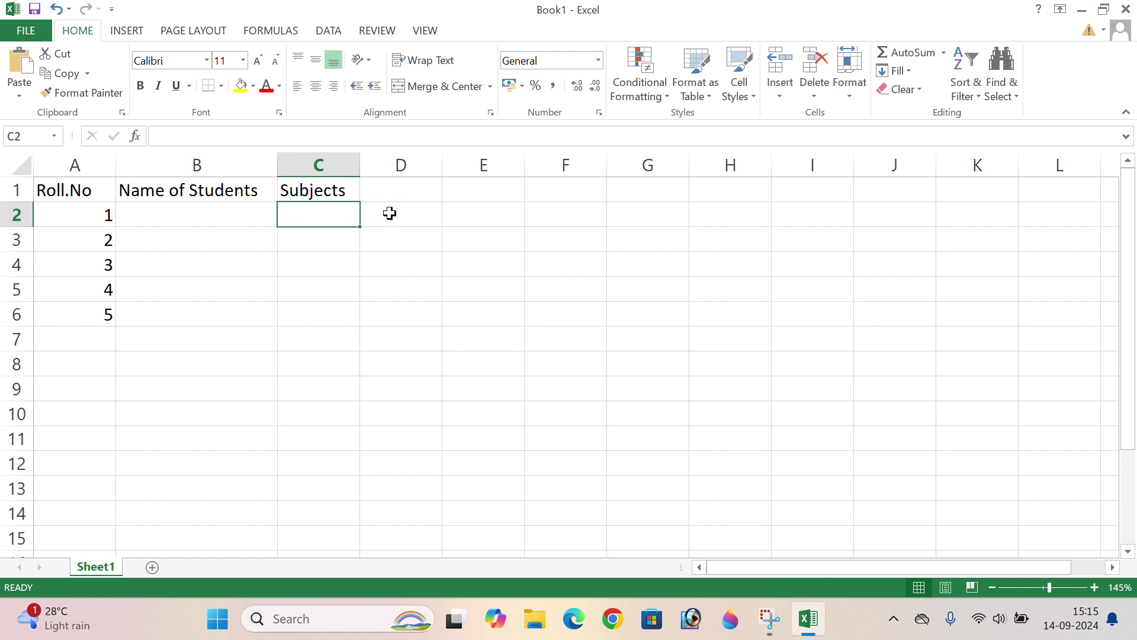
Step: Insert an empty row between the heading row and the first roll number
left_click(411, 196)
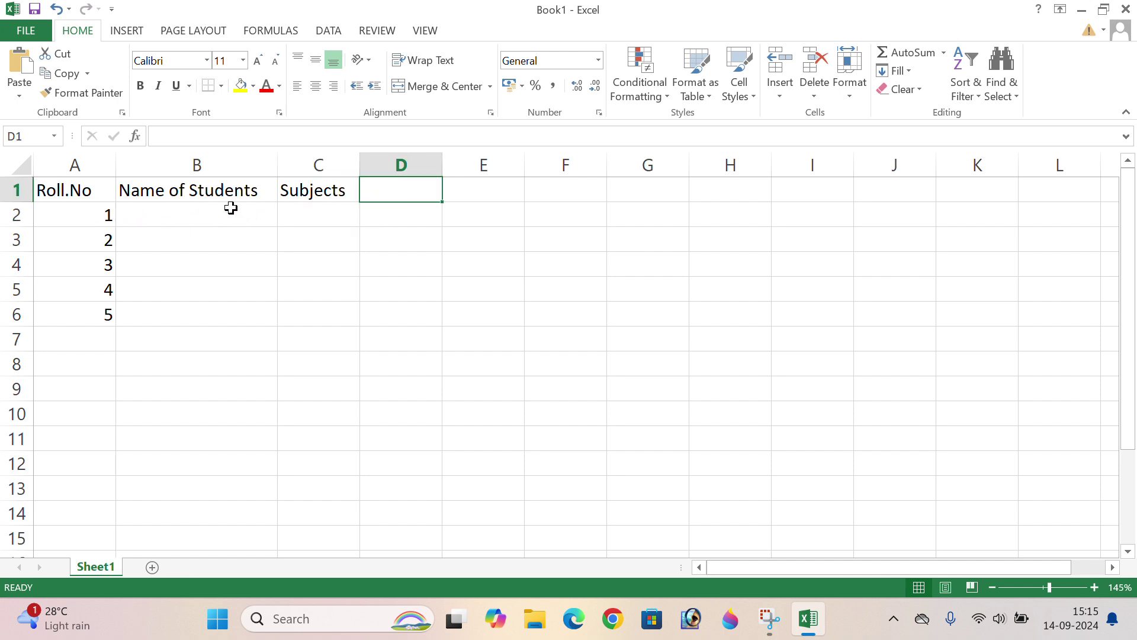
right_click(22, 224)
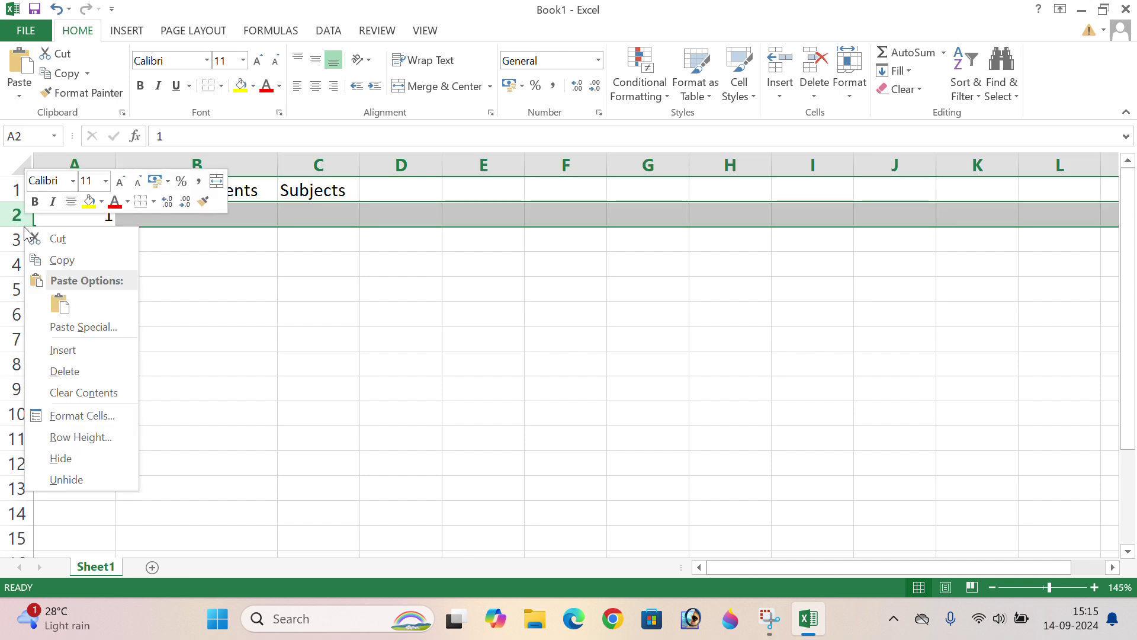
left_click(82, 345)
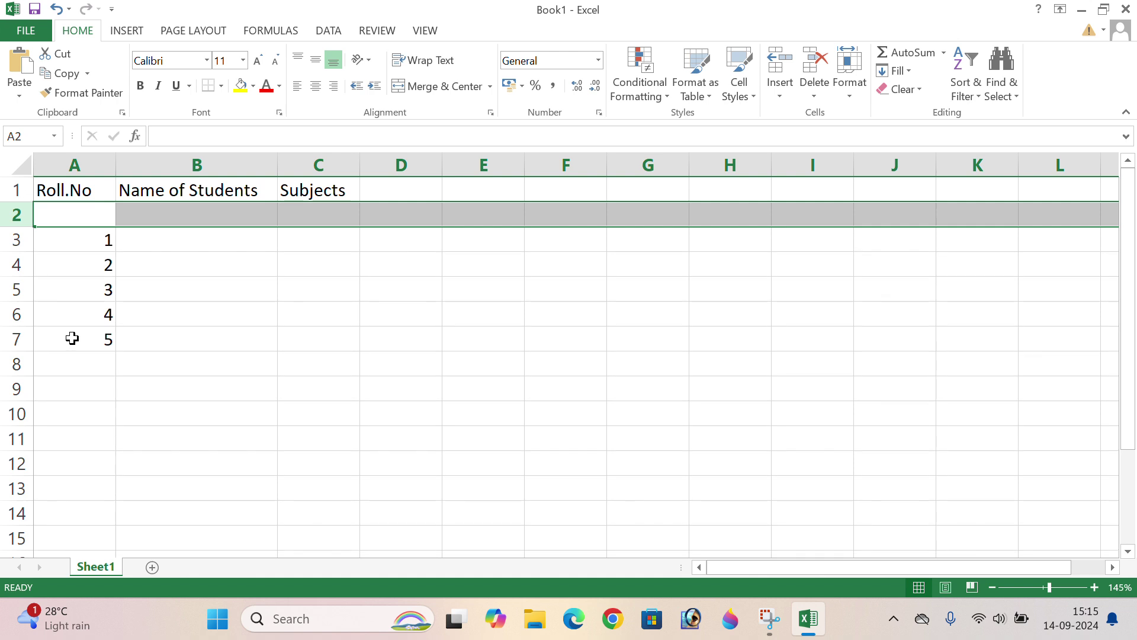
left_click(302, 263)
Step: Enter the subject names Maths, Science, English, S.St and Hindi across cells C2 to G2
left_click(304, 213)
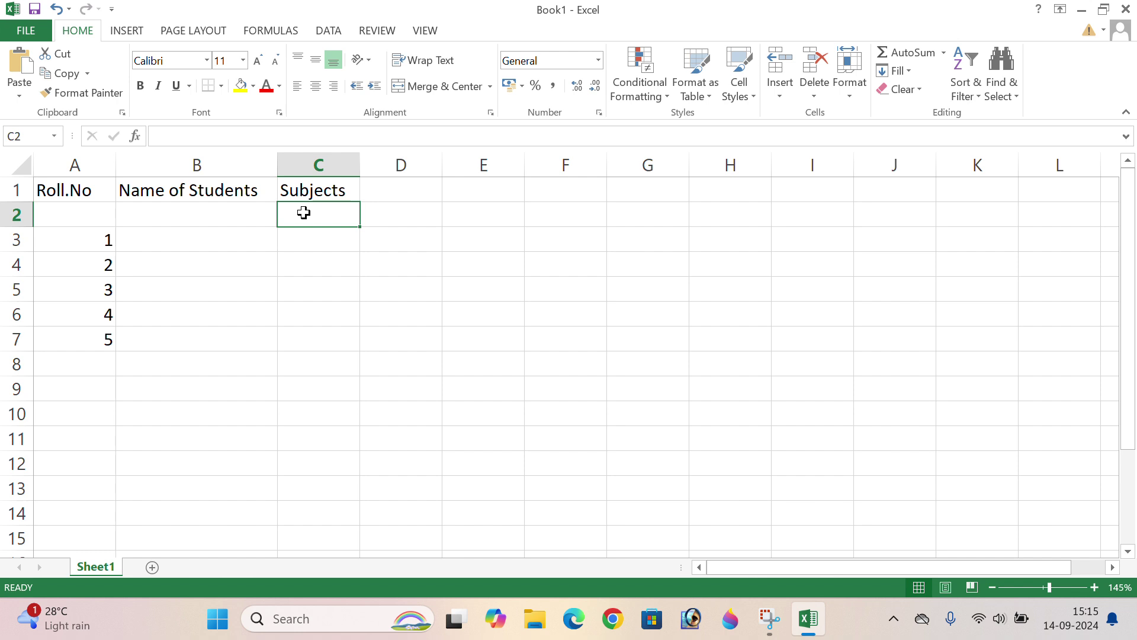
type("Maths")
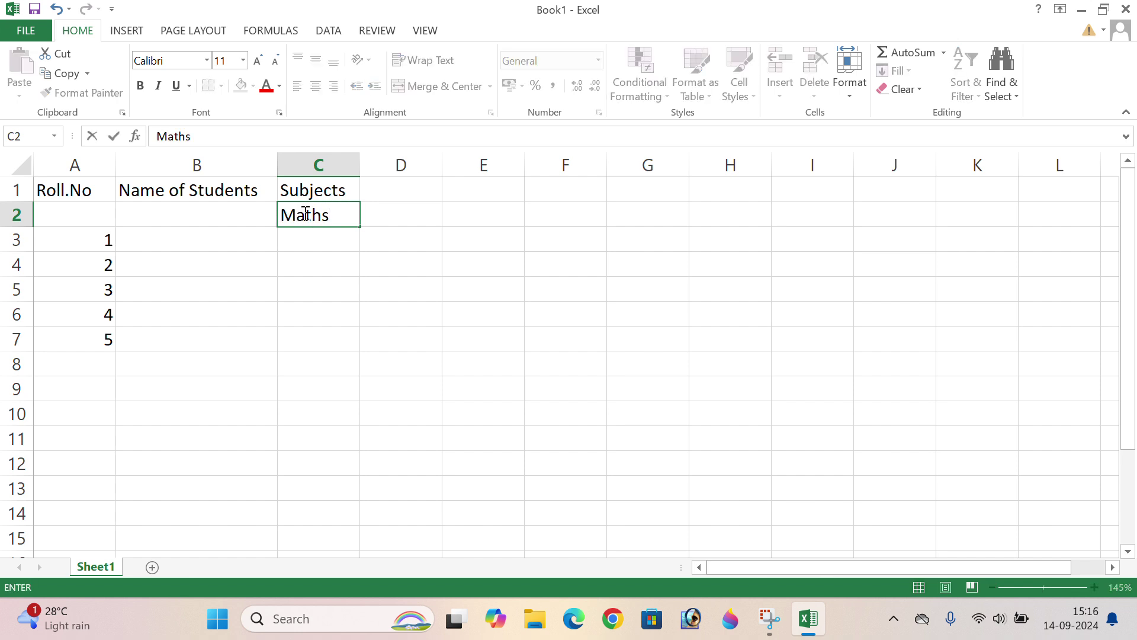
key("Tab")
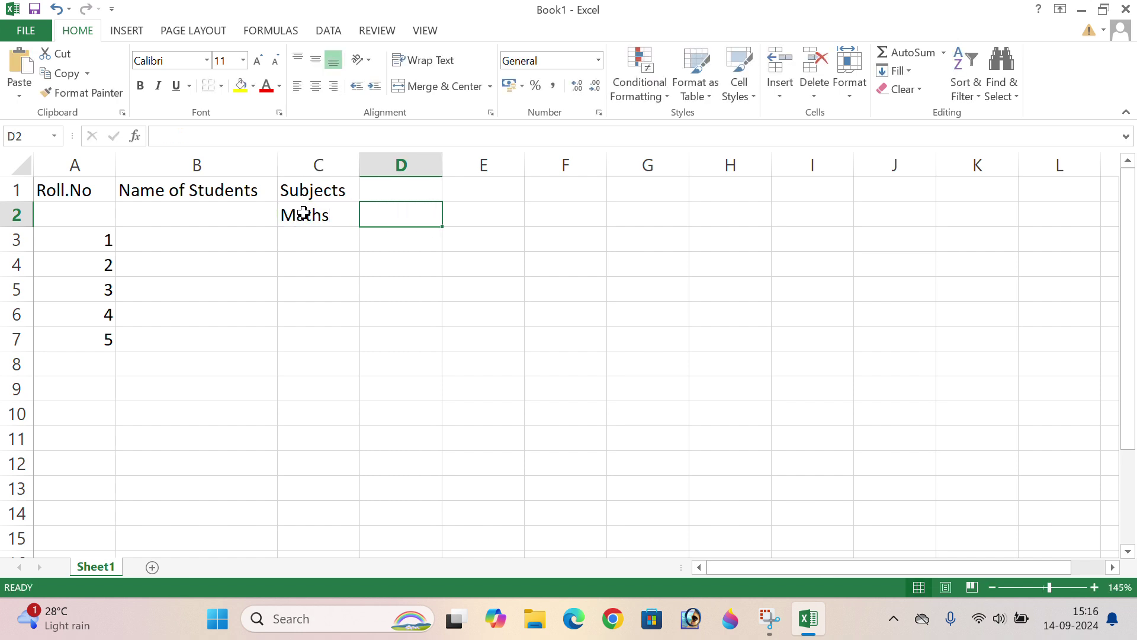
type("Science")
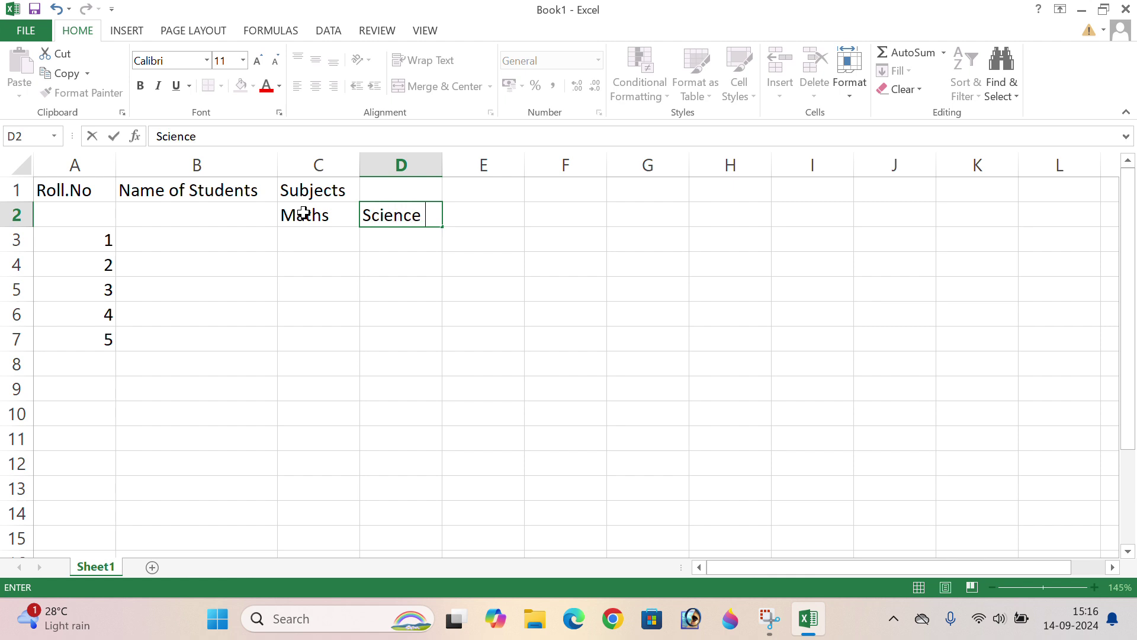
key("Tab")
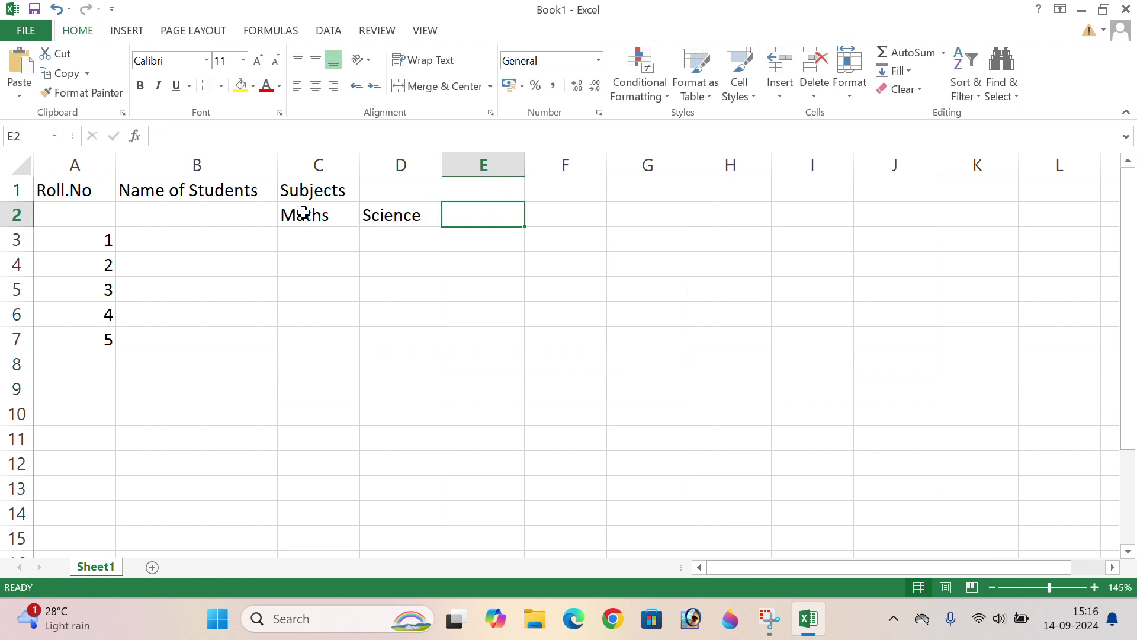
type("English")
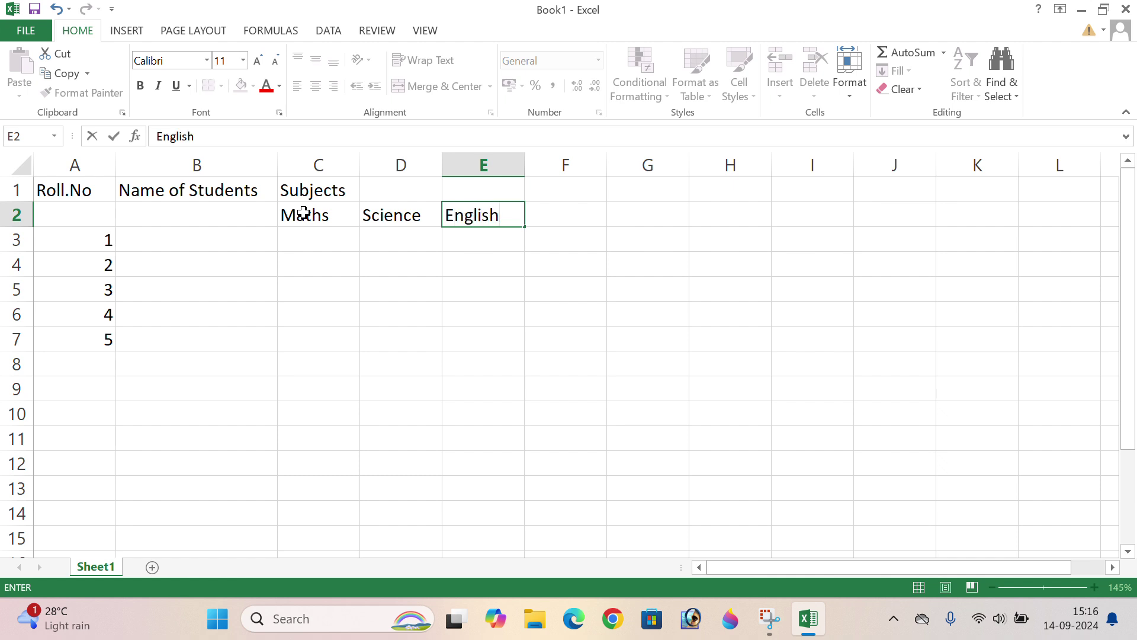
key("Tab")
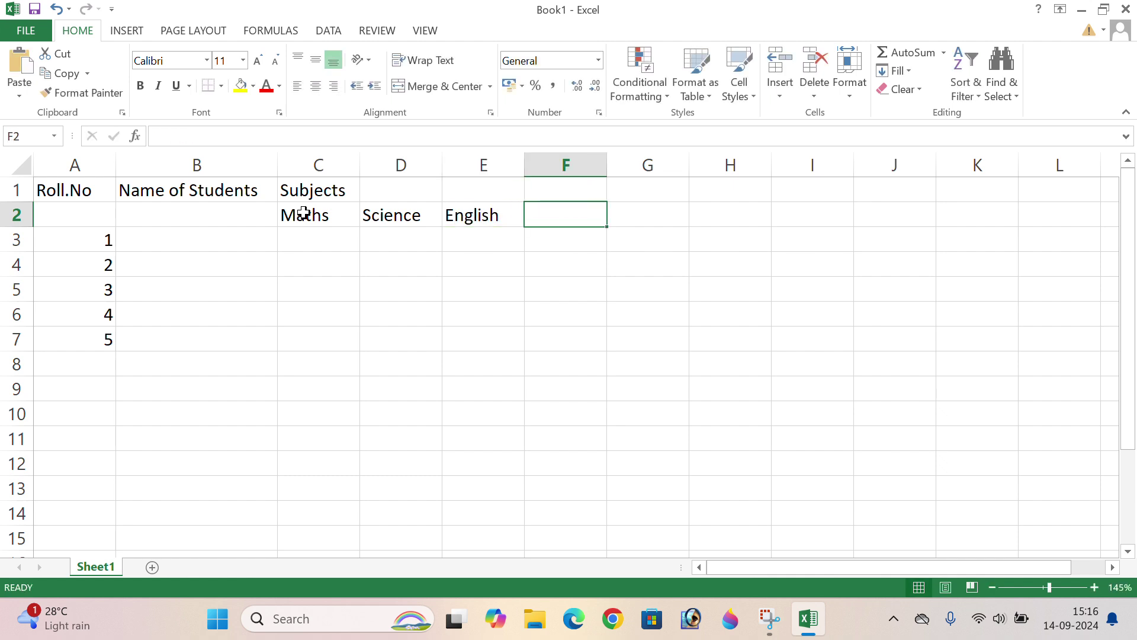
type("S.St")
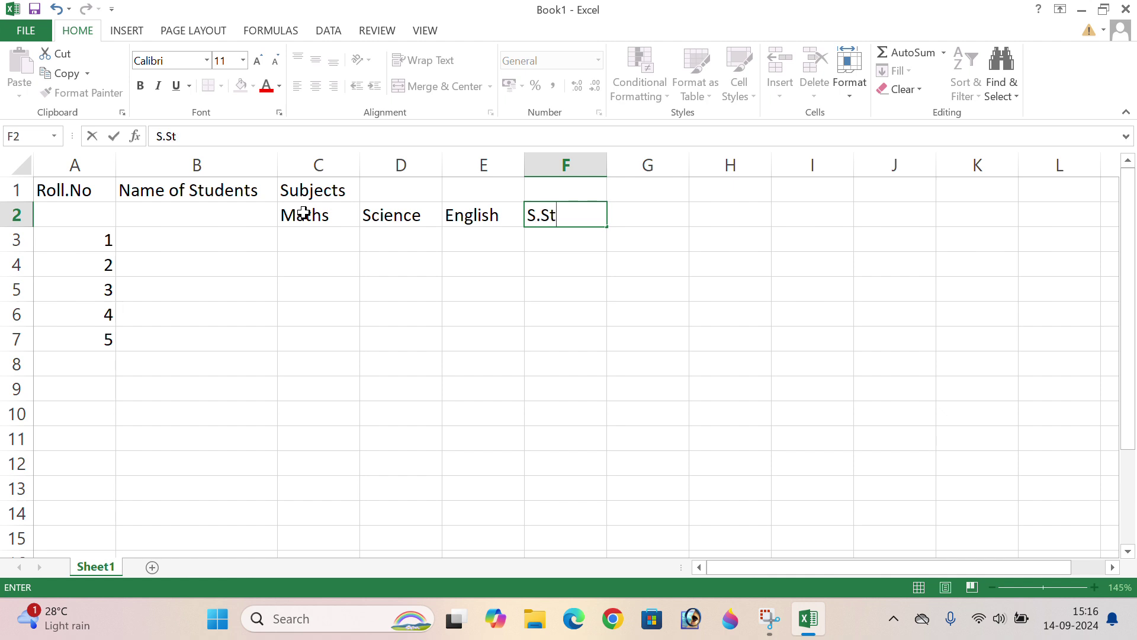
key("Tab")
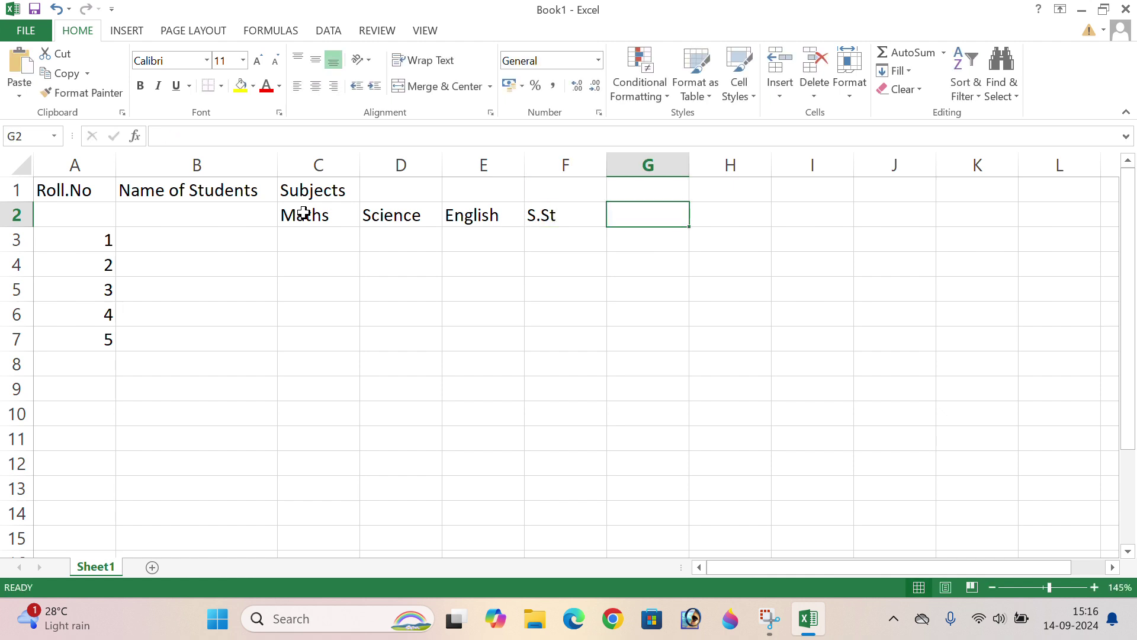
type("Hindia")
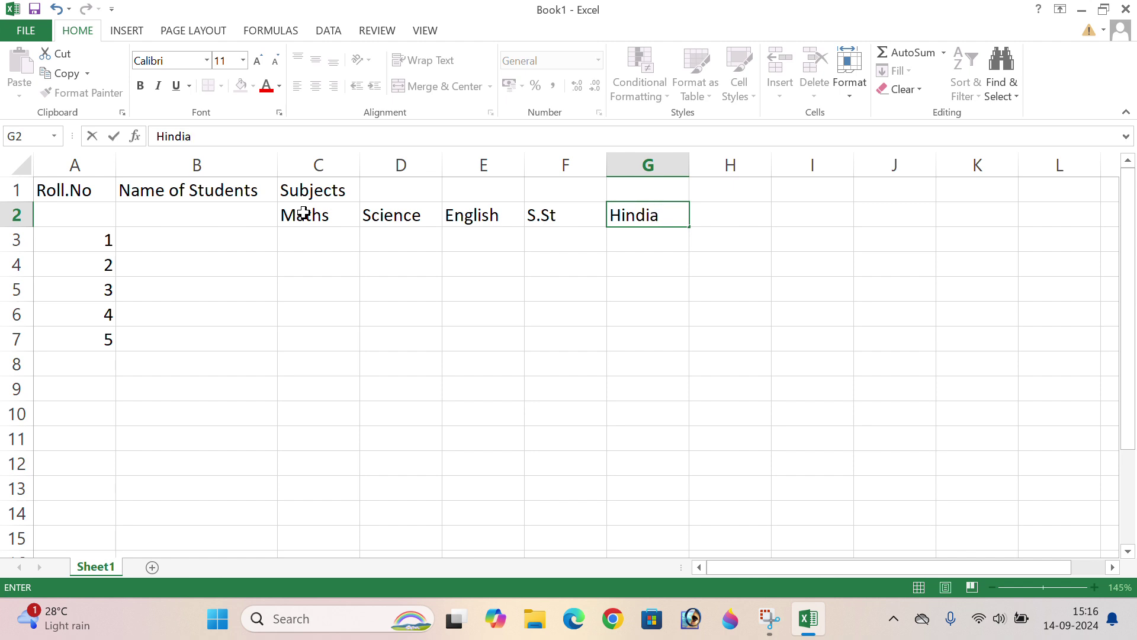
key("BackSpace")
key("BackSpace")
type("i")
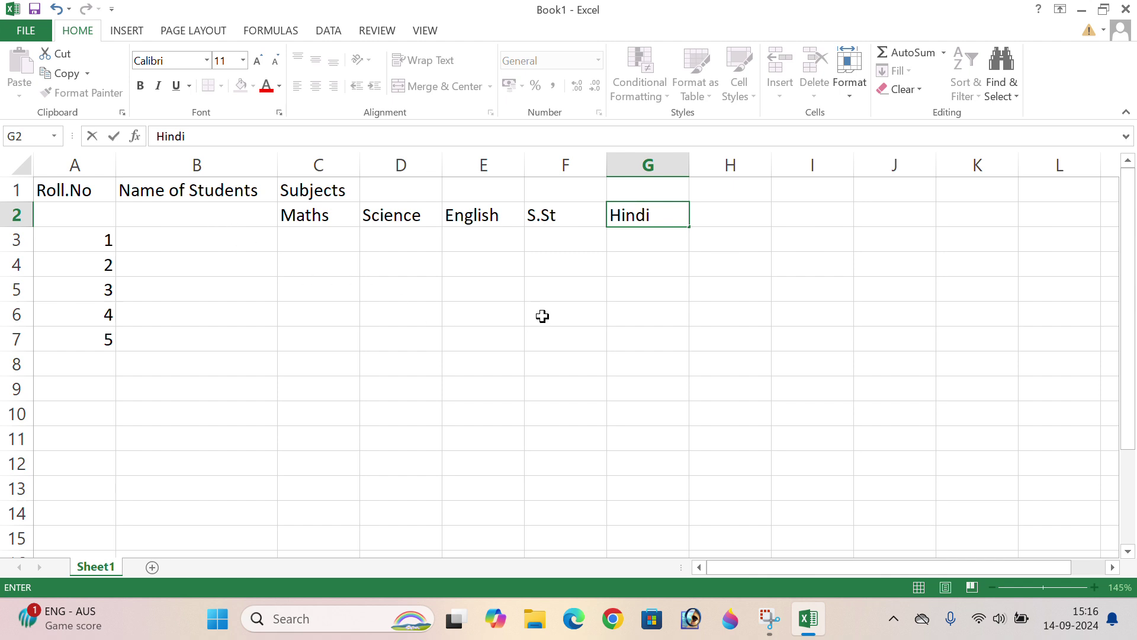
Step: Merge and center the Subjects heading across cells C1 to G1, above the five subject columns
left_click(542, 278)
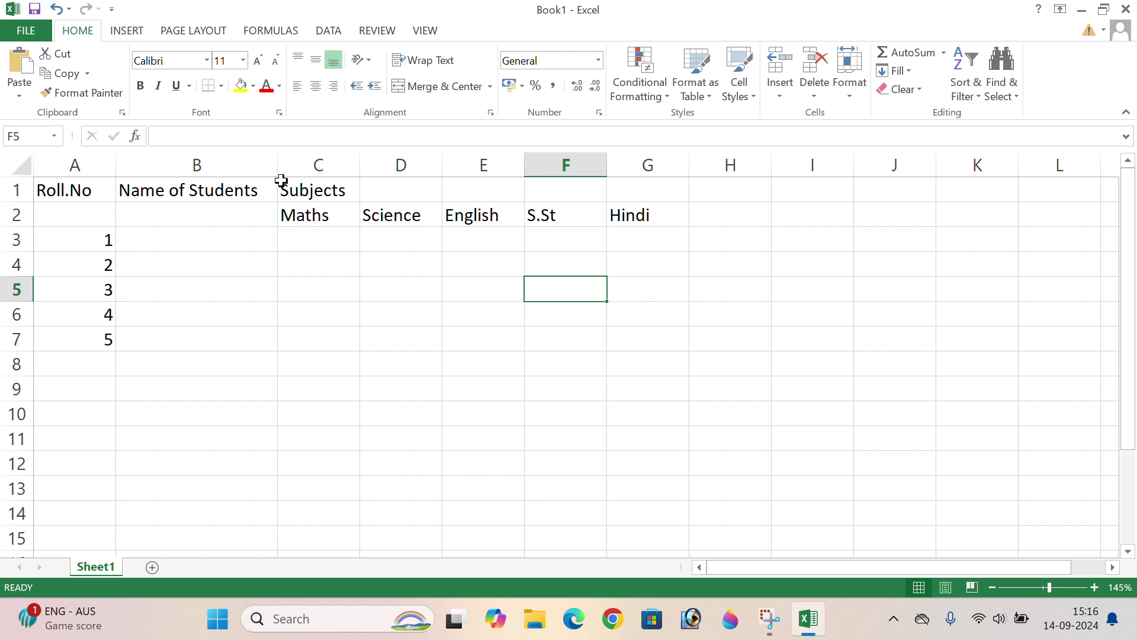
left_click_drag(279, 184, 624, 193)
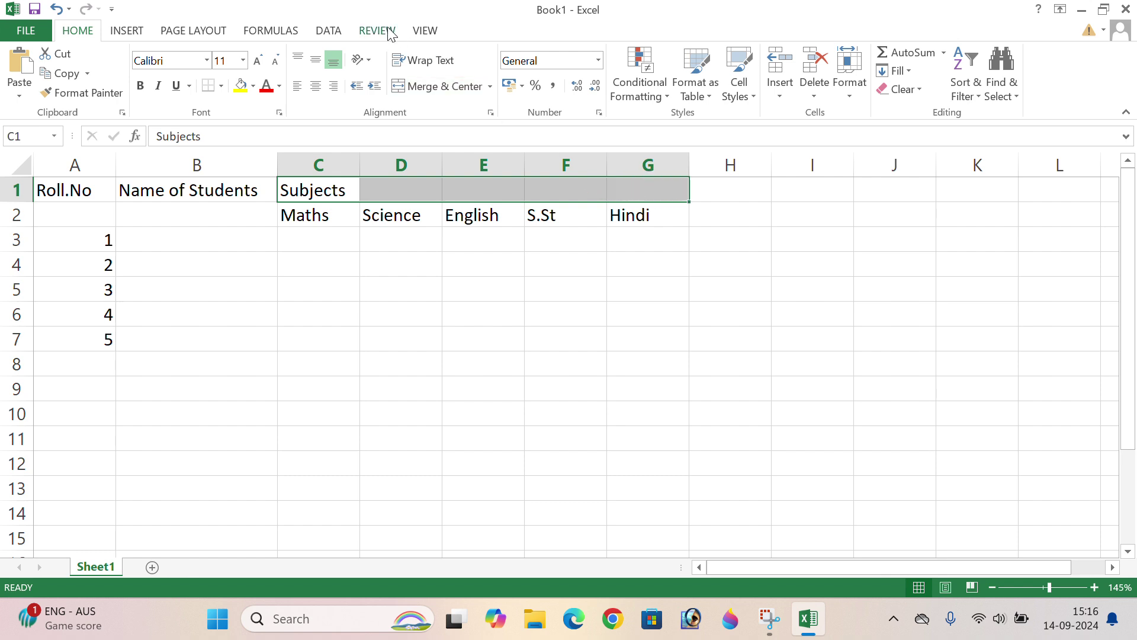
left_click(438, 87)
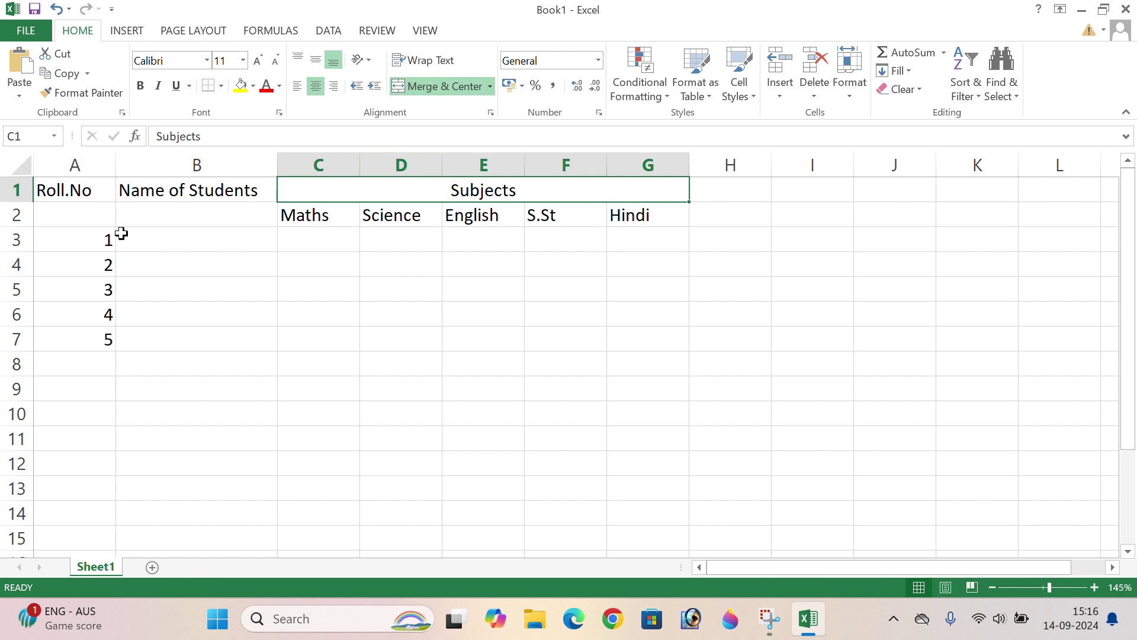
Step: Enter the first names of the students with roll numbers 1 and 2 in cells B3 and B4
left_click(169, 239)
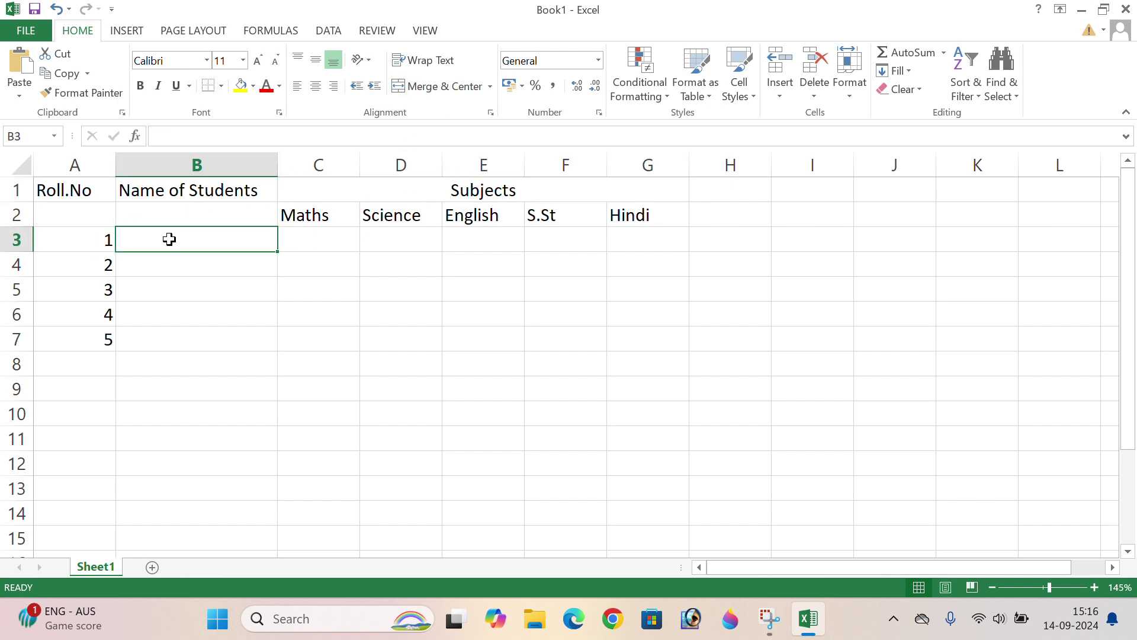
type("Raju")
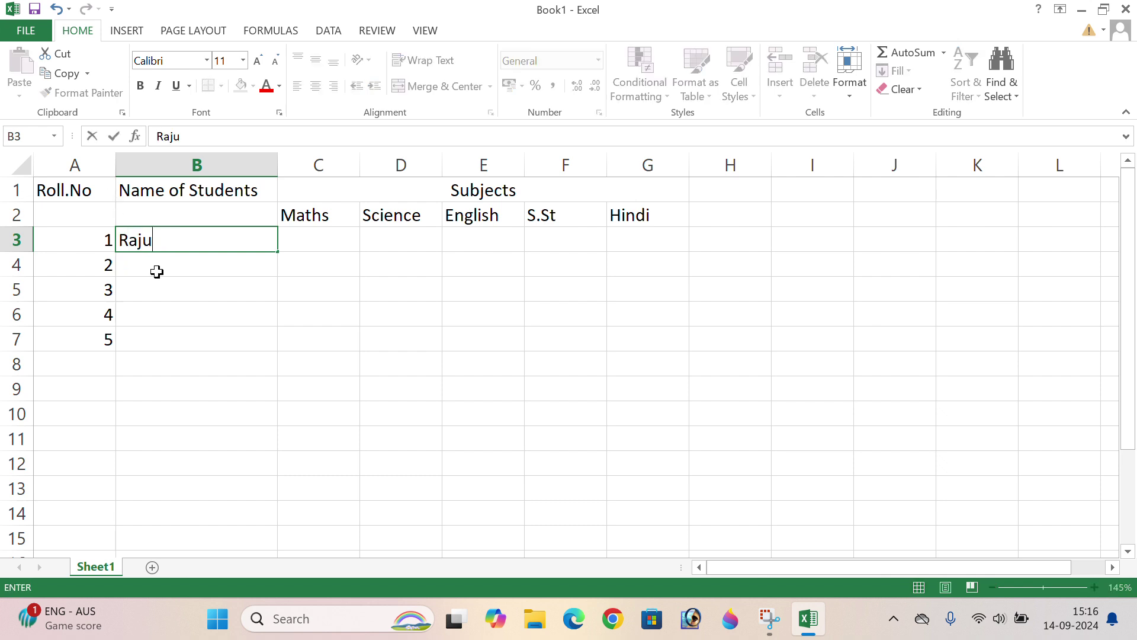
left_click(189, 258)
type("e")
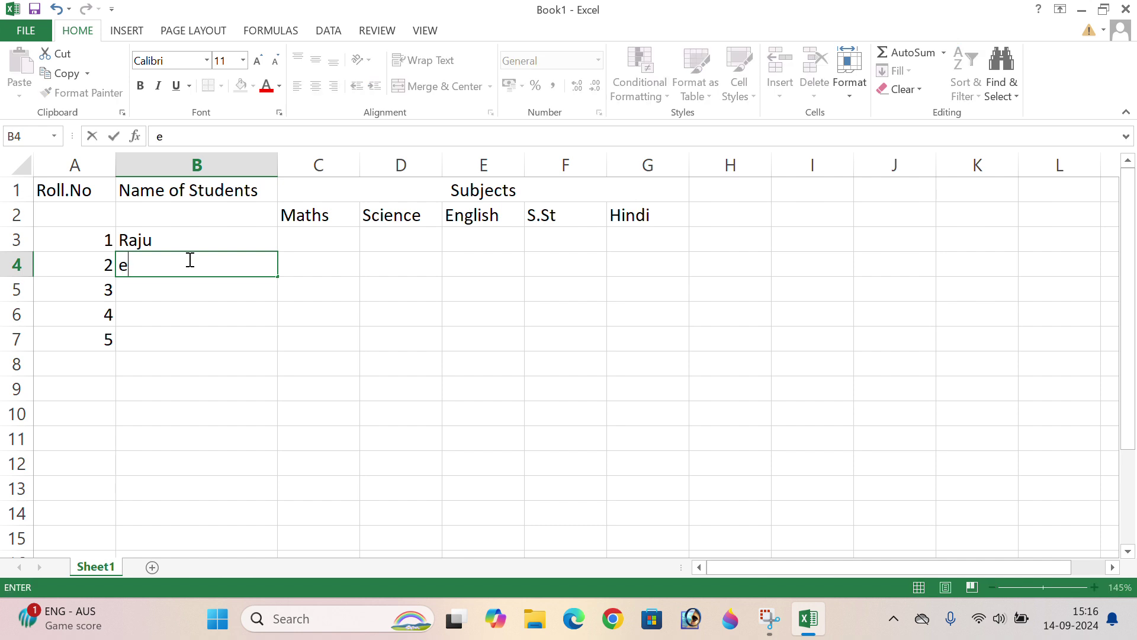
key("BackSpace")
type("Ravi")
Step: Enter the first names of the students with roll numbers 3, 4 and 5 in cells B5 to B7
left_click(198, 305)
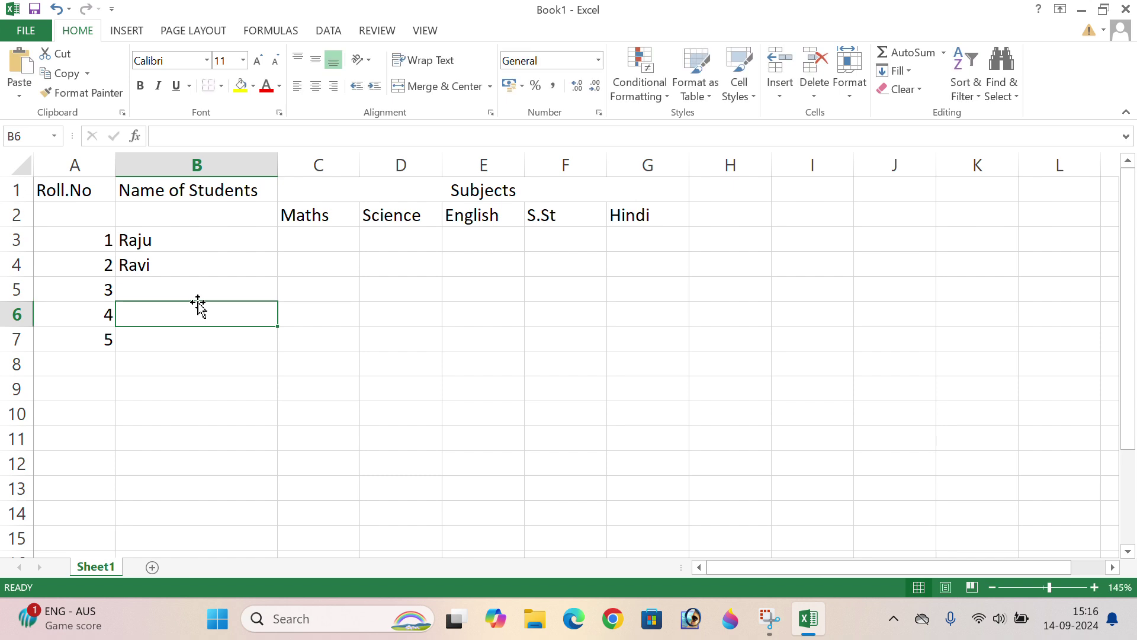
left_click(199, 297)
type("Santosha")
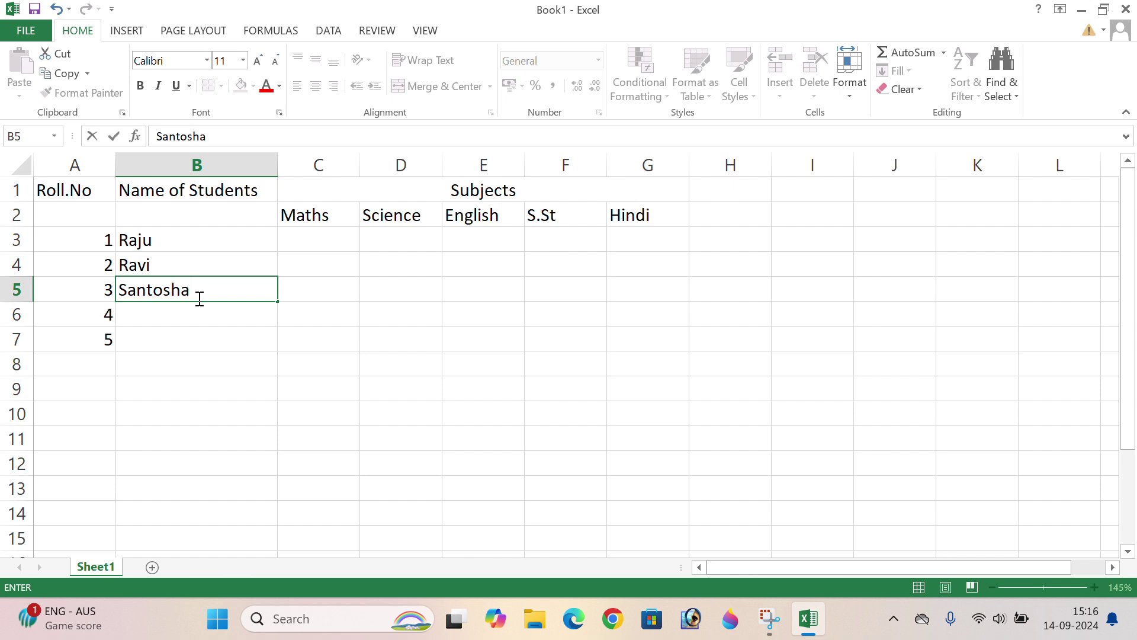
key("BackSpace")
left_click(176, 314)
type("Ahmad")
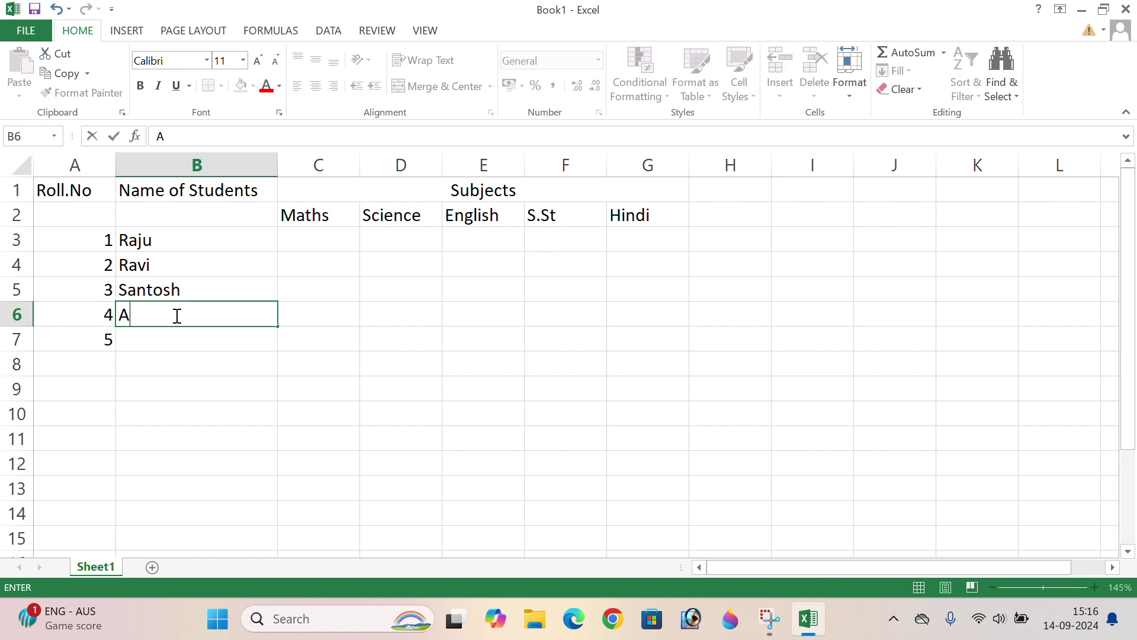
left_click(135, 340)
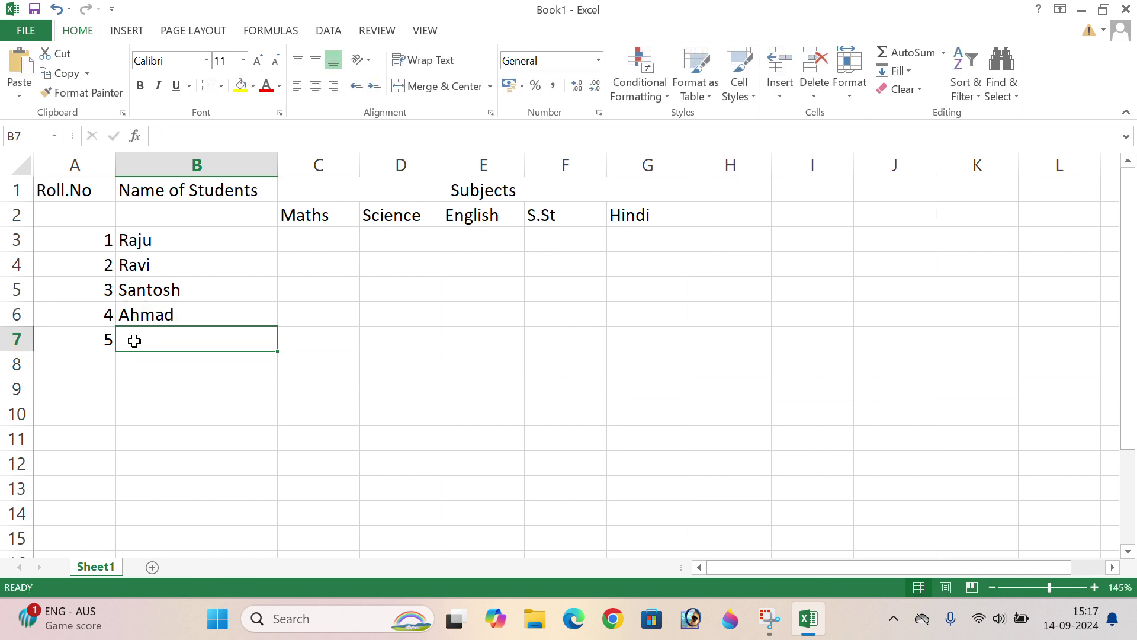
type("Khushi")
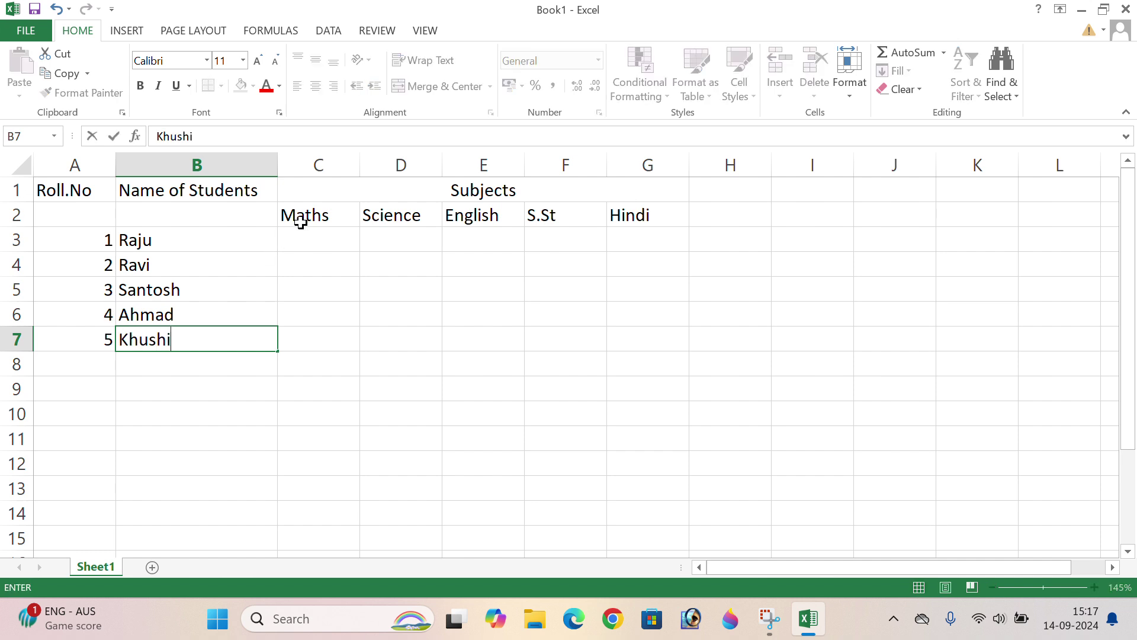
Step: Enter the marks 80, 90, 70, 40 and 50 for roll number 1 across cells C3 to G3
left_click(307, 249)
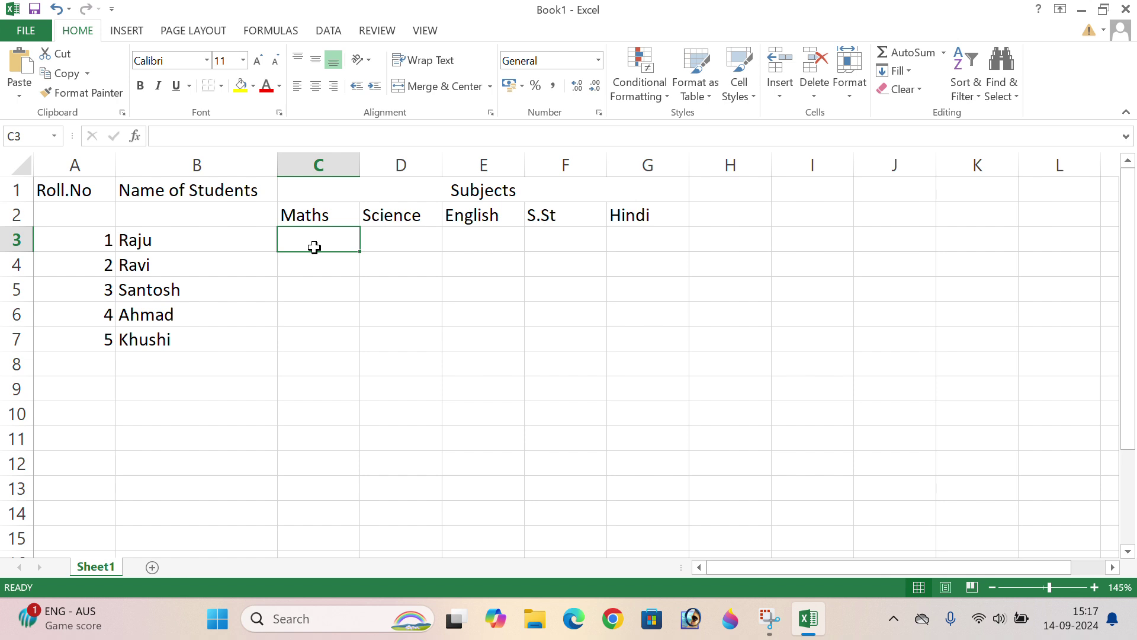
type("80")
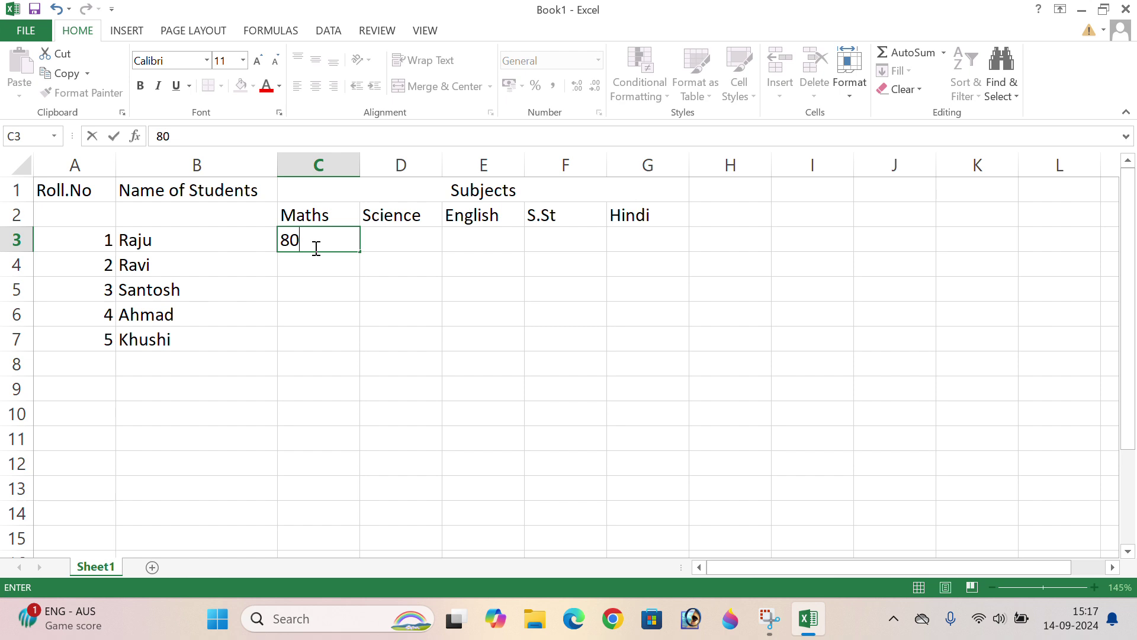
key("Tab")
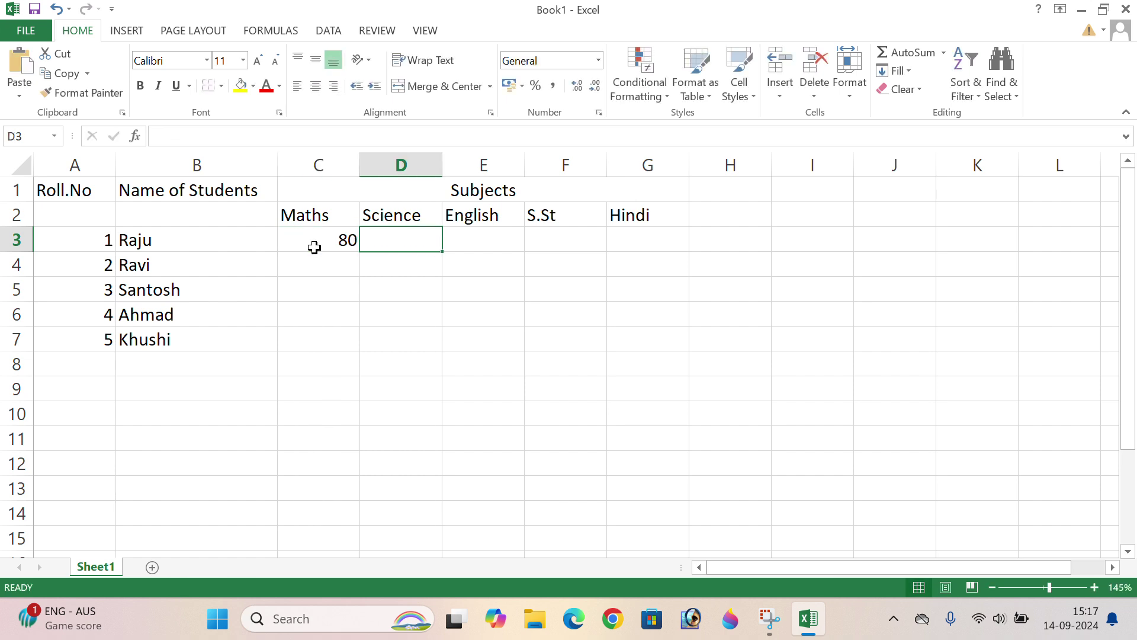
type("90")
key("Tab")
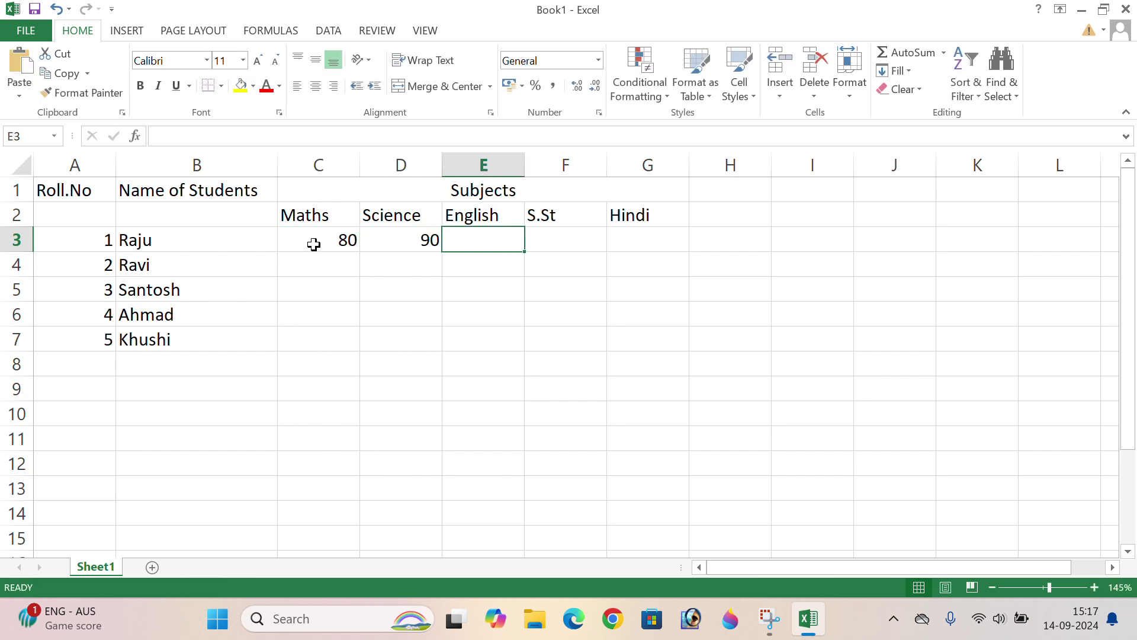
type("70")
key("Tab")
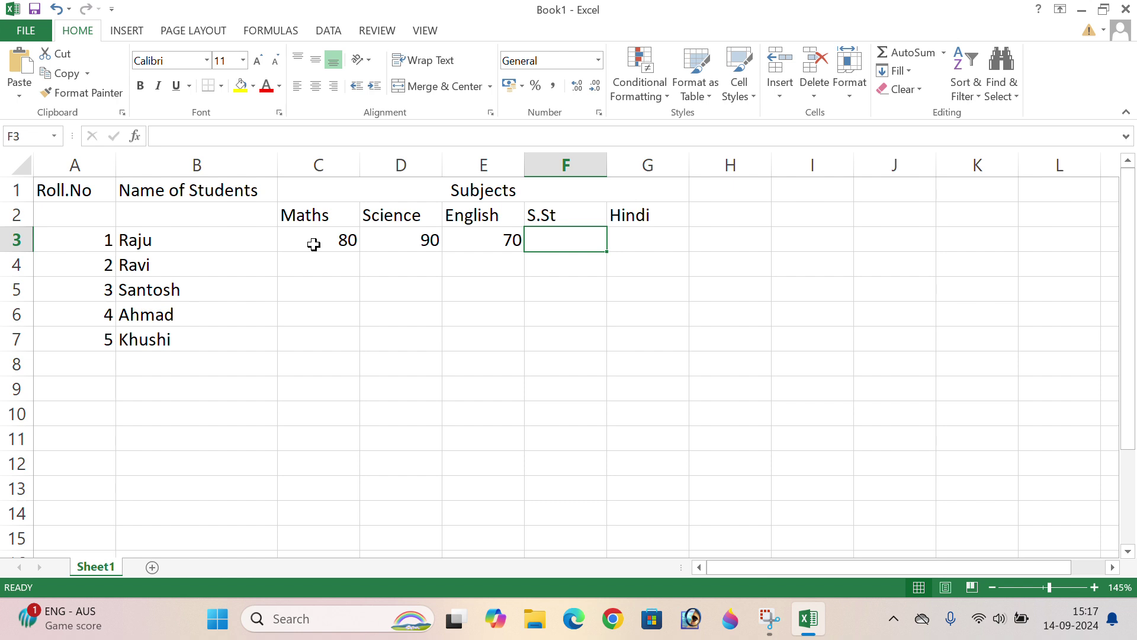
type("40")
key("Tab")
type("50")
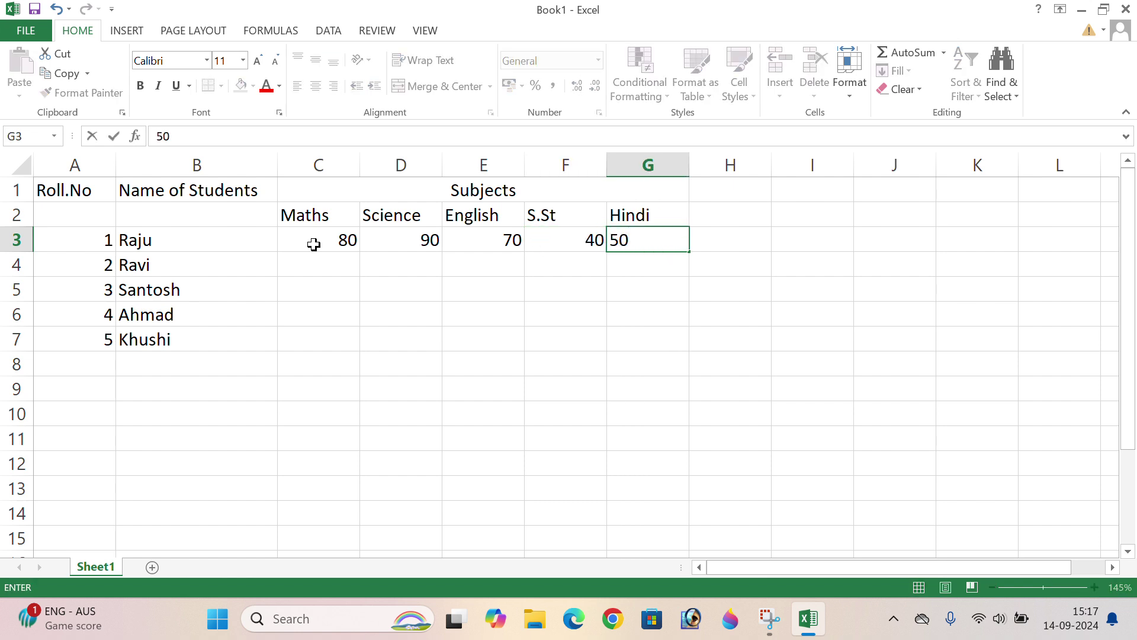
key("Return")
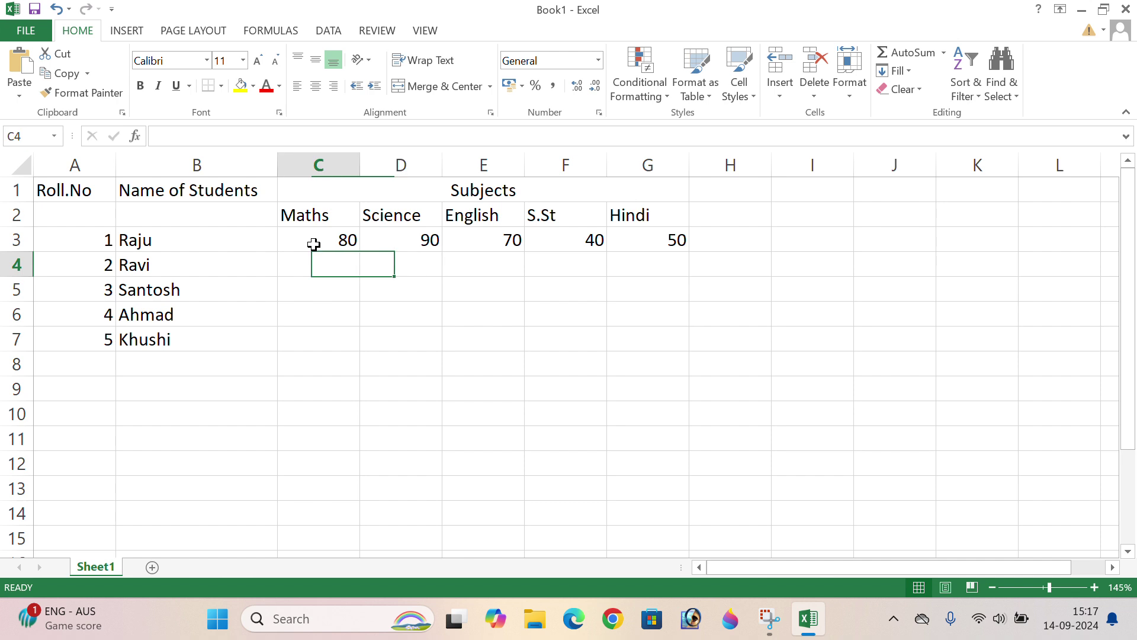
Step: Enter the Maths marks 98, 85, 25 and 58 for roll numbers 2 to 5 in cells C4 to C7
type("98")
key("Return")
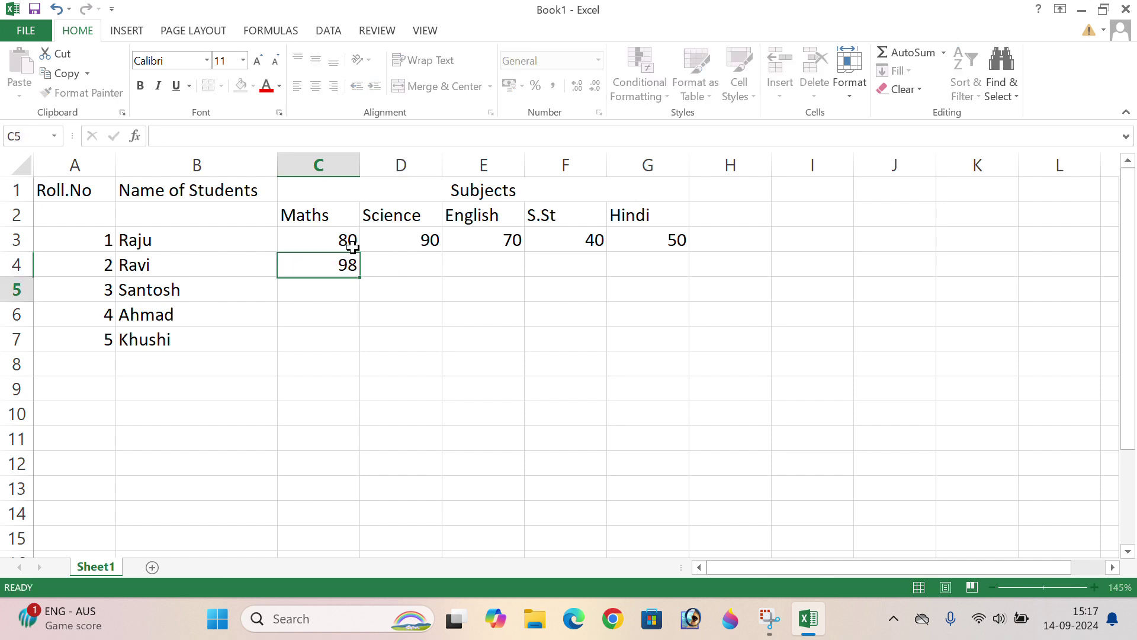
type("85")
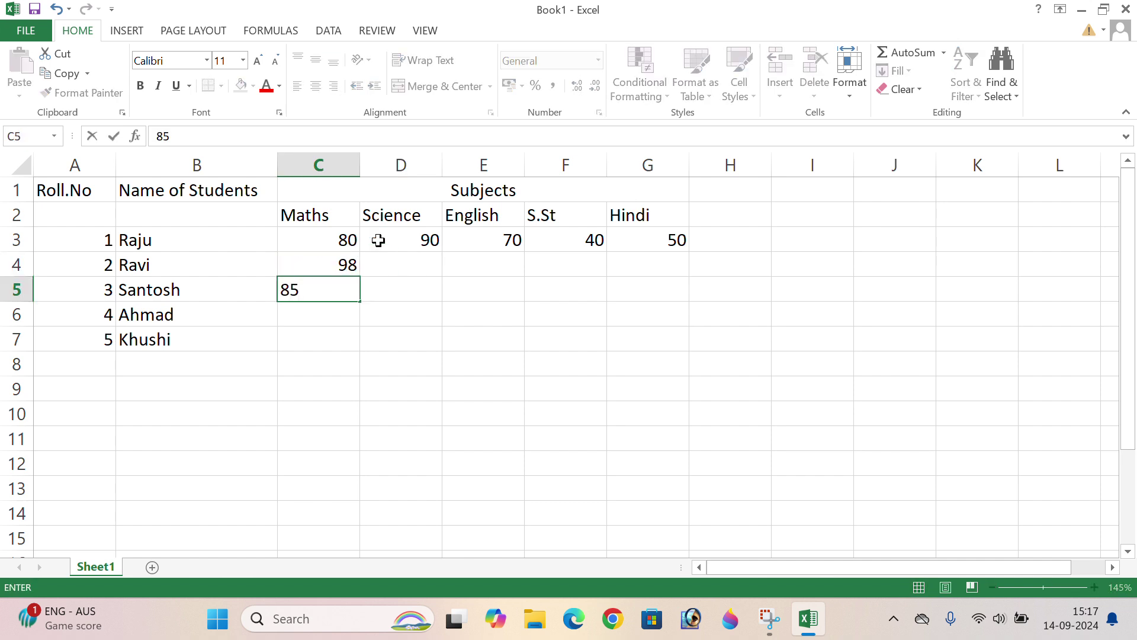
key("Return")
type("25")
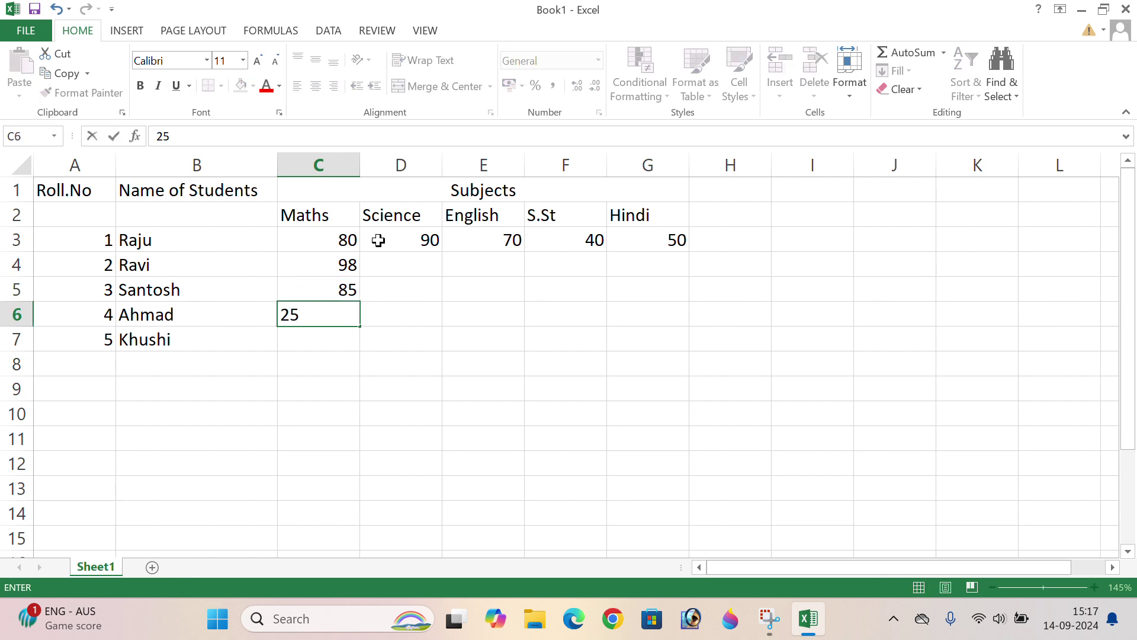
key("Return")
type("58")
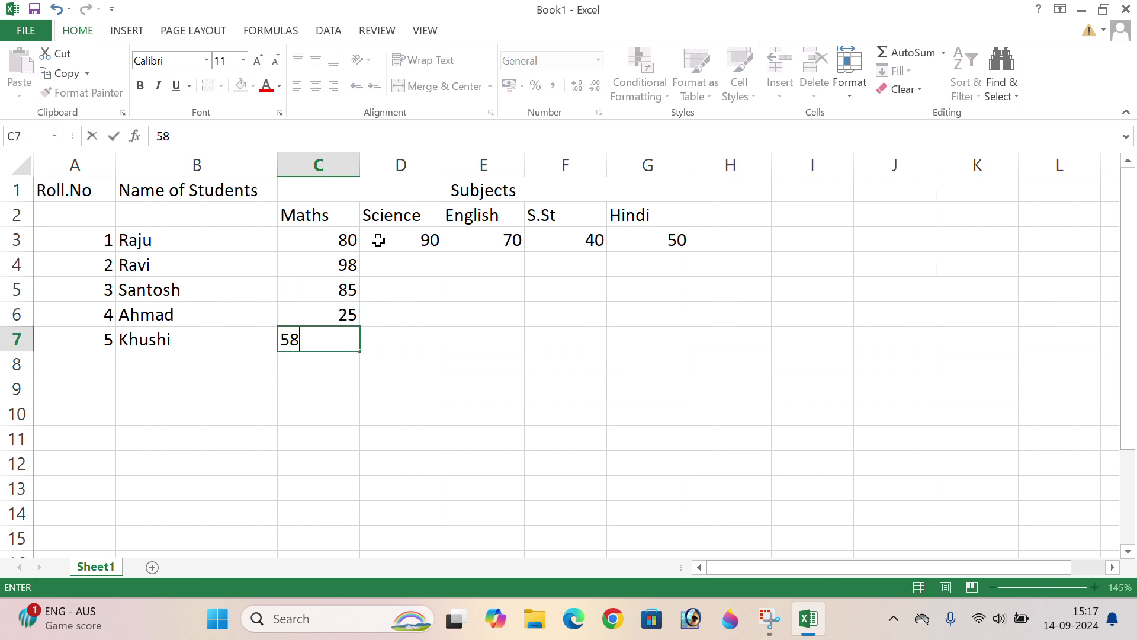
key("Tab")
Step: Enter the marks 47, 74, 58 and 74 for roll number 2 in Science through Hindi, cells D4 to G4
key("Up")
key("Up")
key("Up")
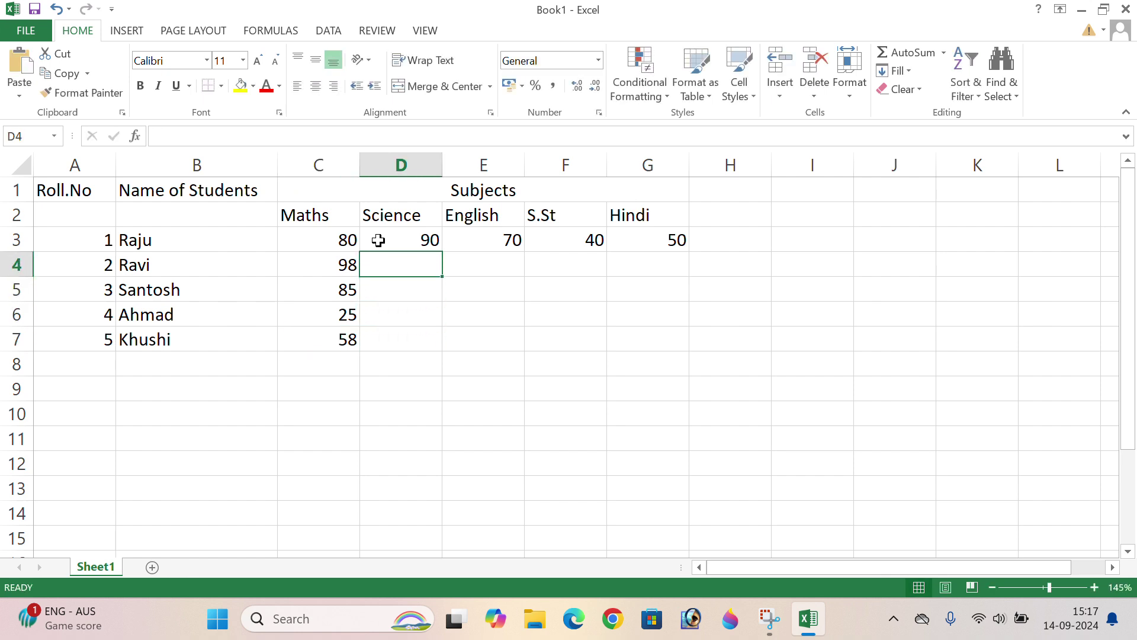
type("47")
key("Tab")
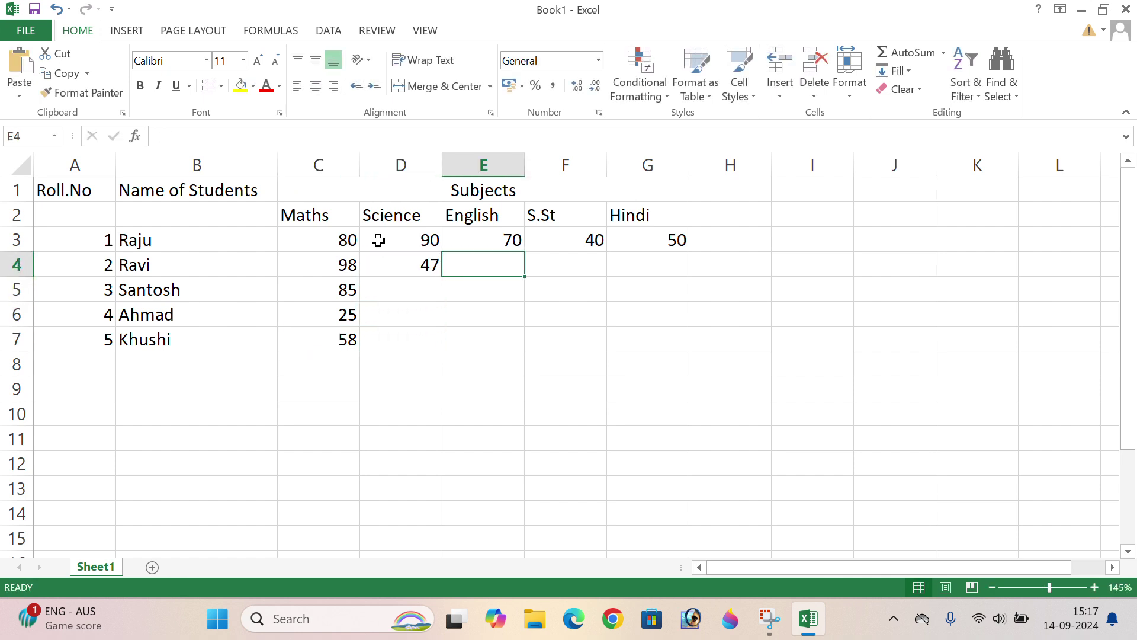
type("74")
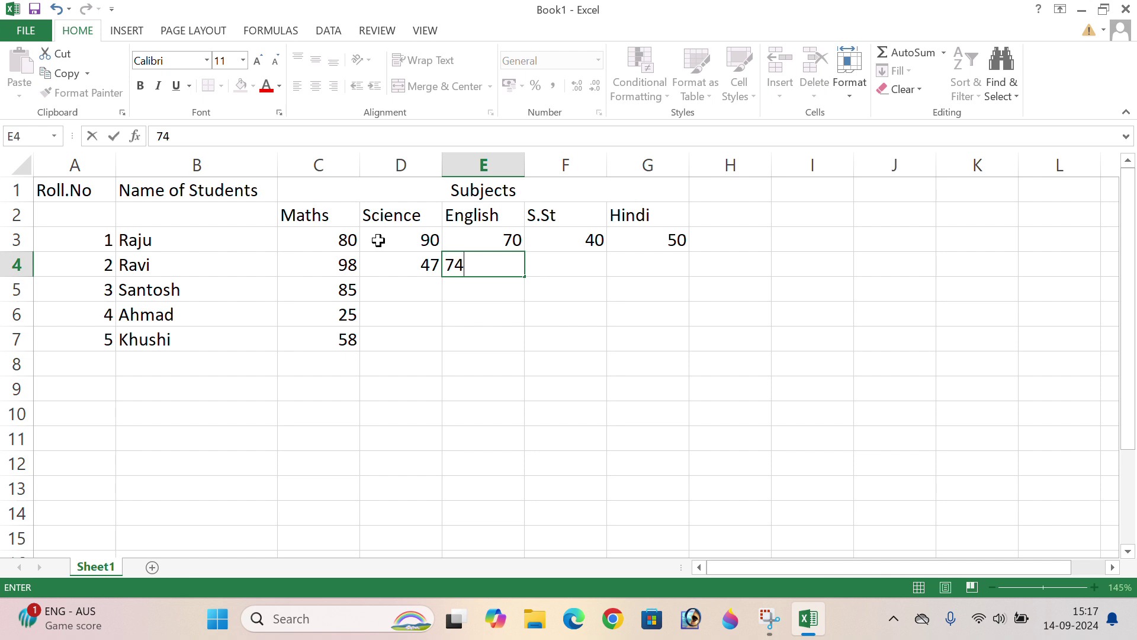
key("Tab")
type("58")
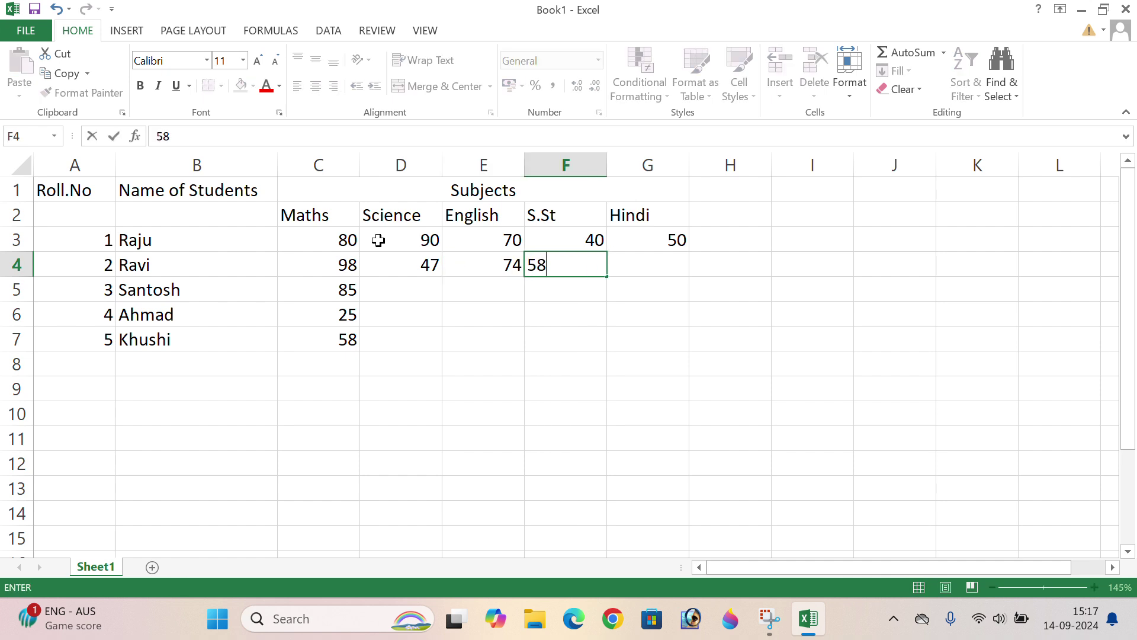
key("Tab")
type("74")
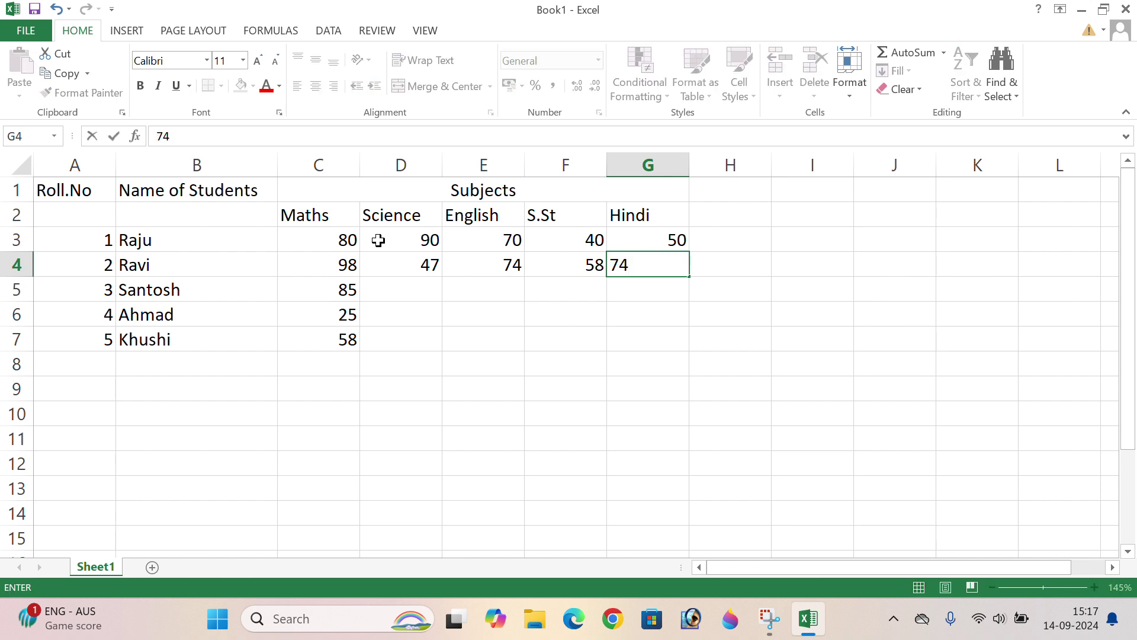
key("Return")
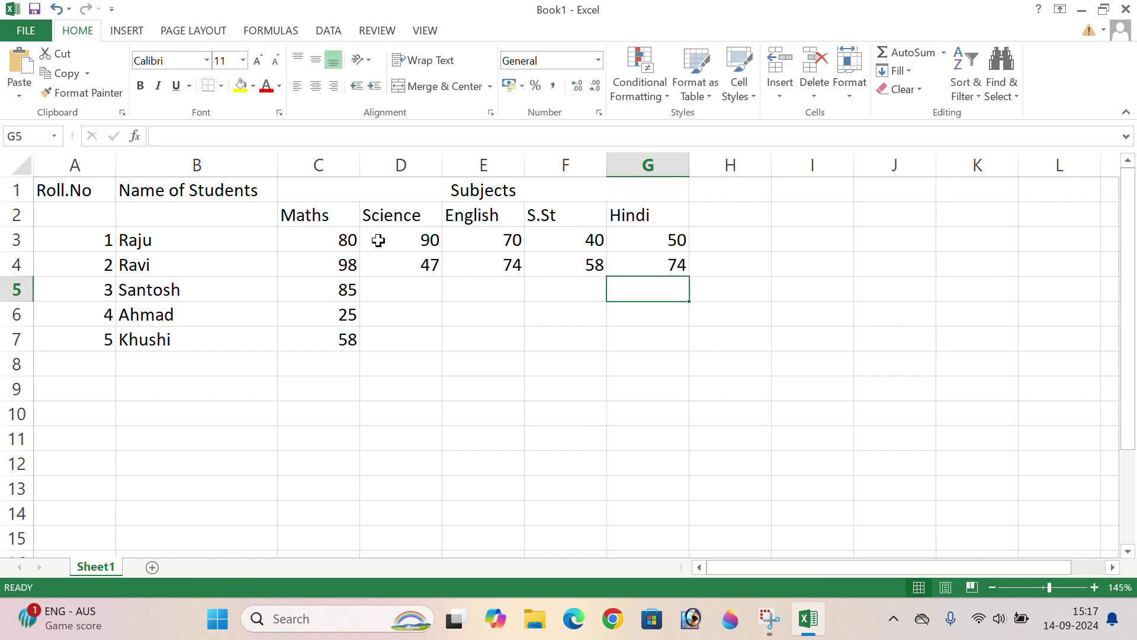
Step: Enter the Hindi marks 85, 24 and 69 for roll numbers 3 to 5 in cells G5 to G7
type("85")
key("Return")
type("2")
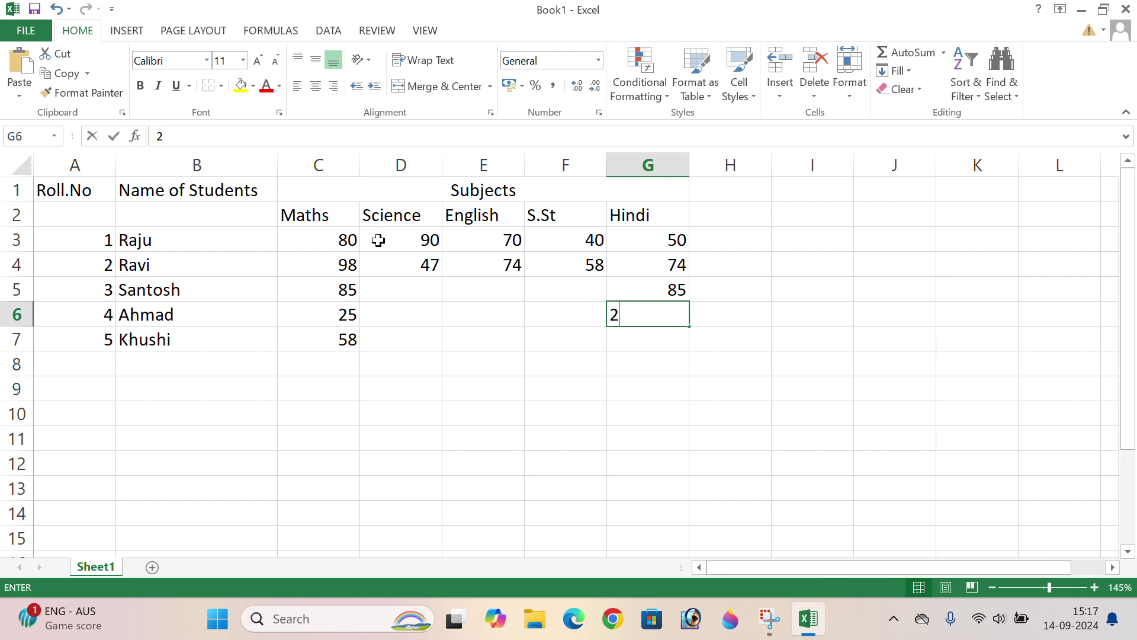
type("4")
key("Return")
type("69")
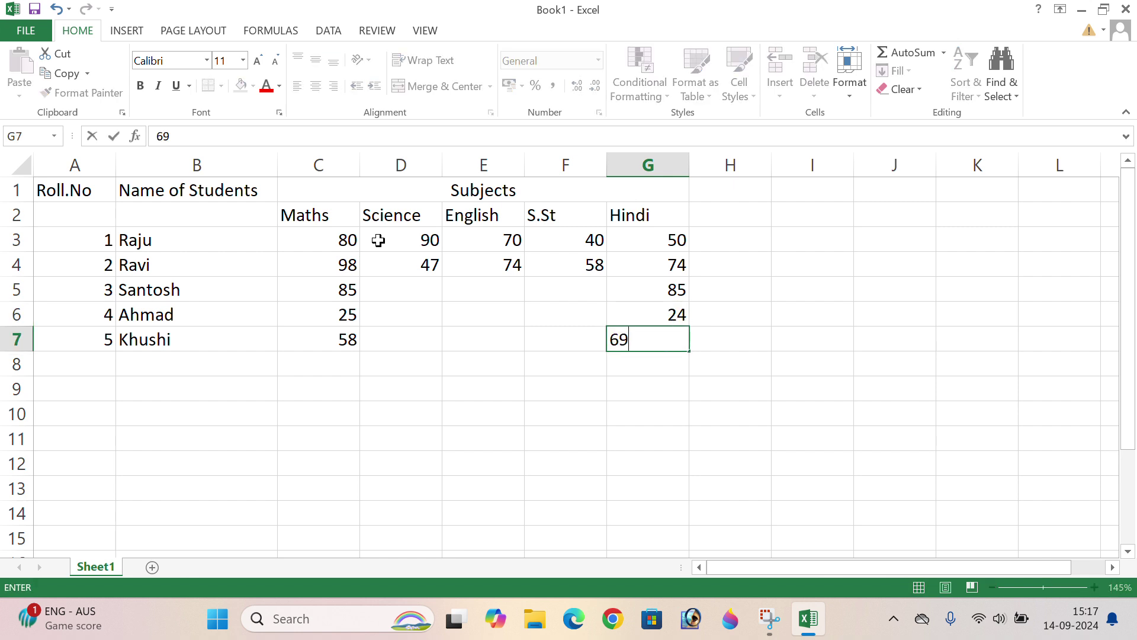
key("Left")
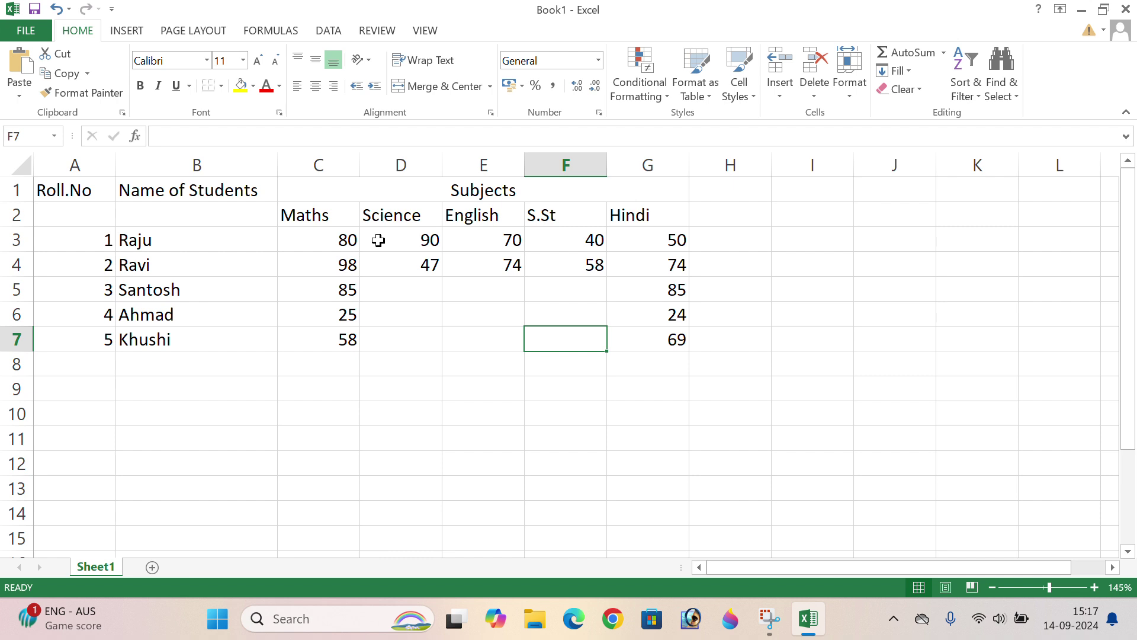
Step: Fill the S.St marks upward for roll numbers 5 to 3 with 14 in F7, 87 in F6 and 58 in F5
type("14")
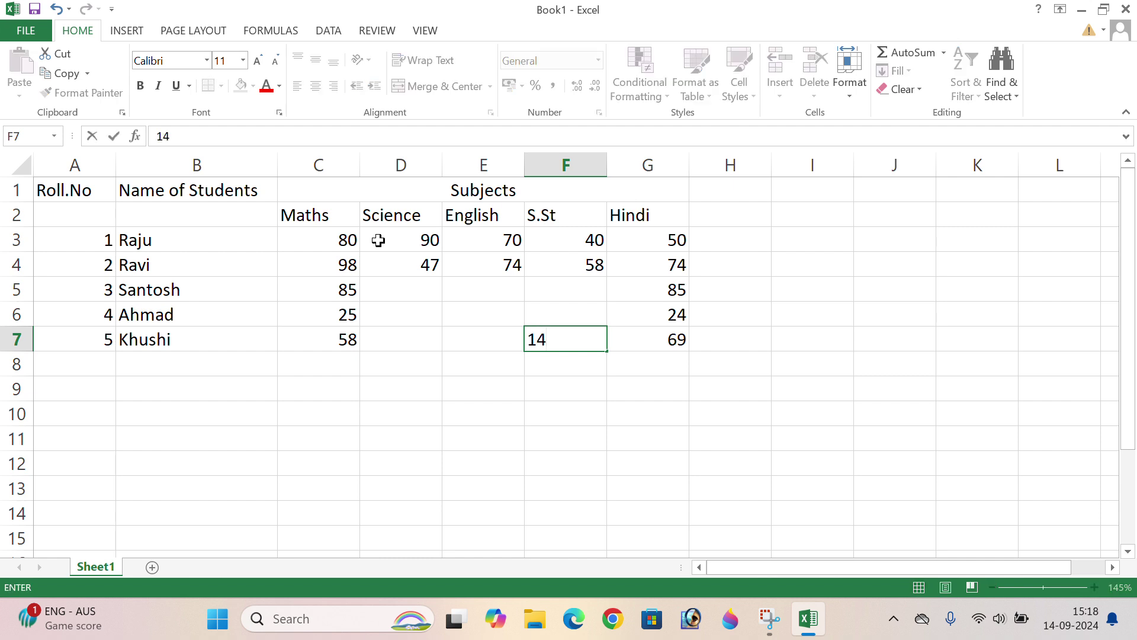
key("Up")
type("87")
key("Up")
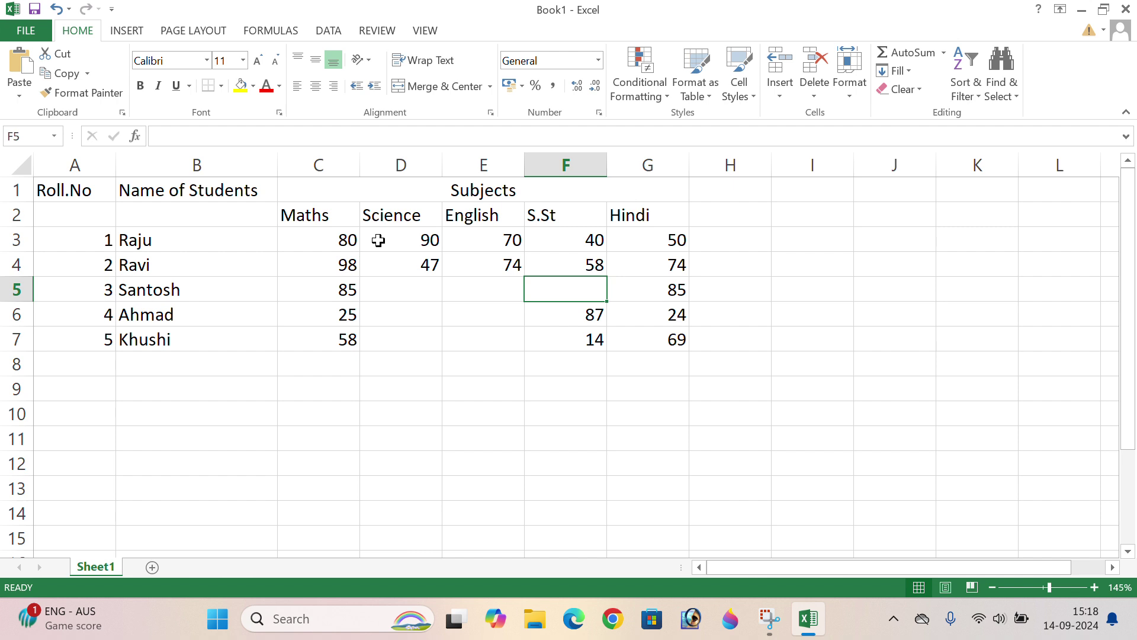
type("58")
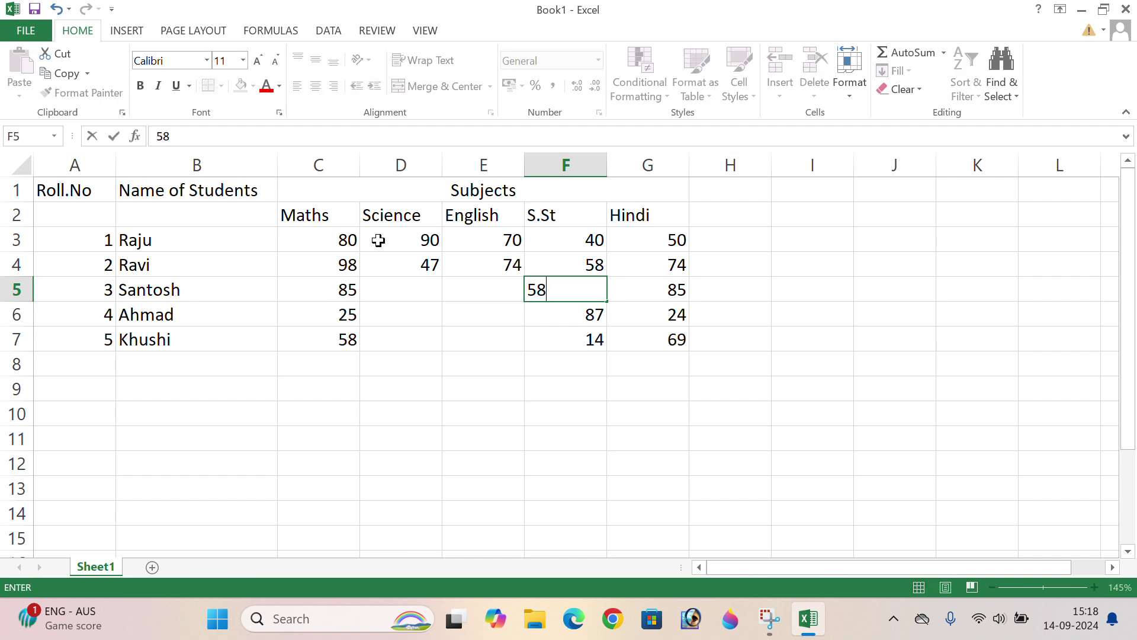
key("Left")
Step: Enter the English marks 85, 98 and 75 for roll numbers 3 to 5 in cells E5 to E7
type("85")
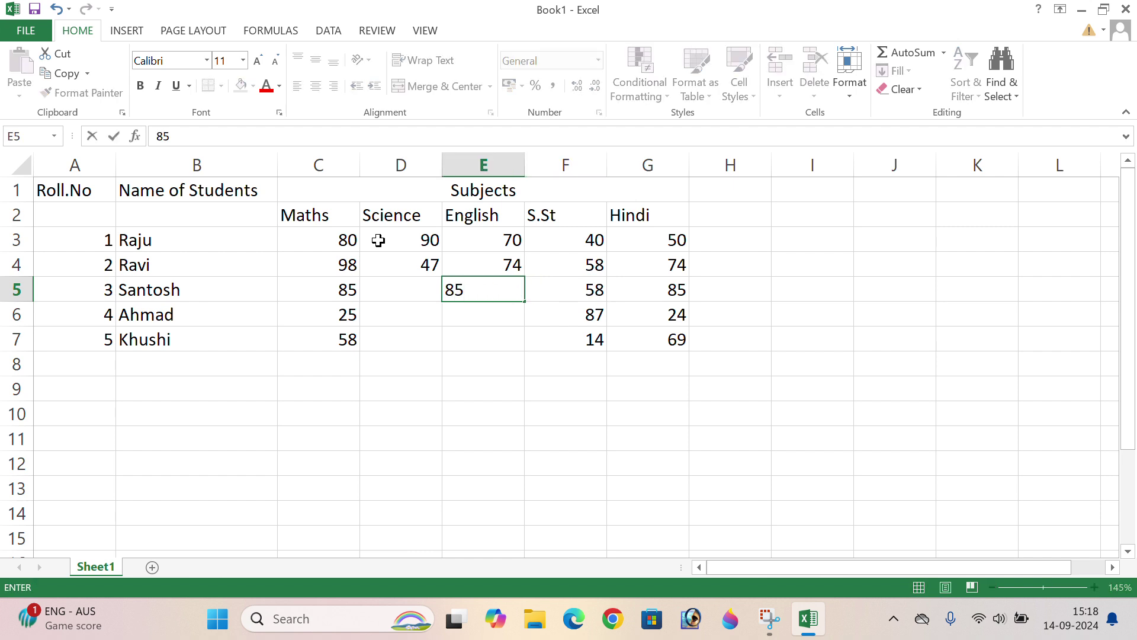
key("Return")
type("98")
key("Return")
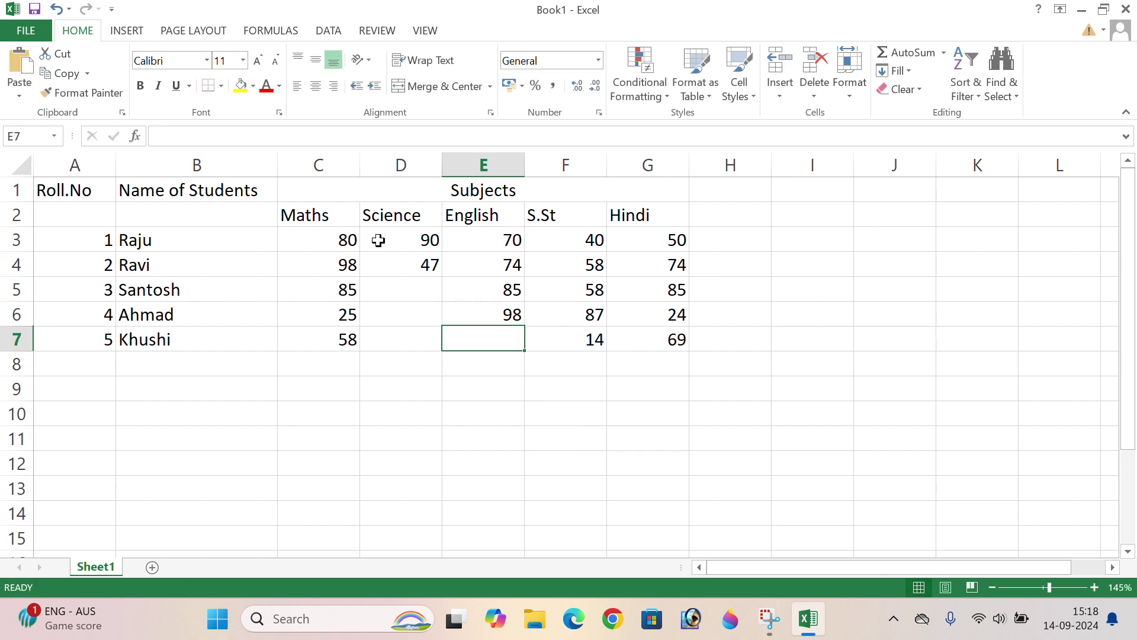
type("75")
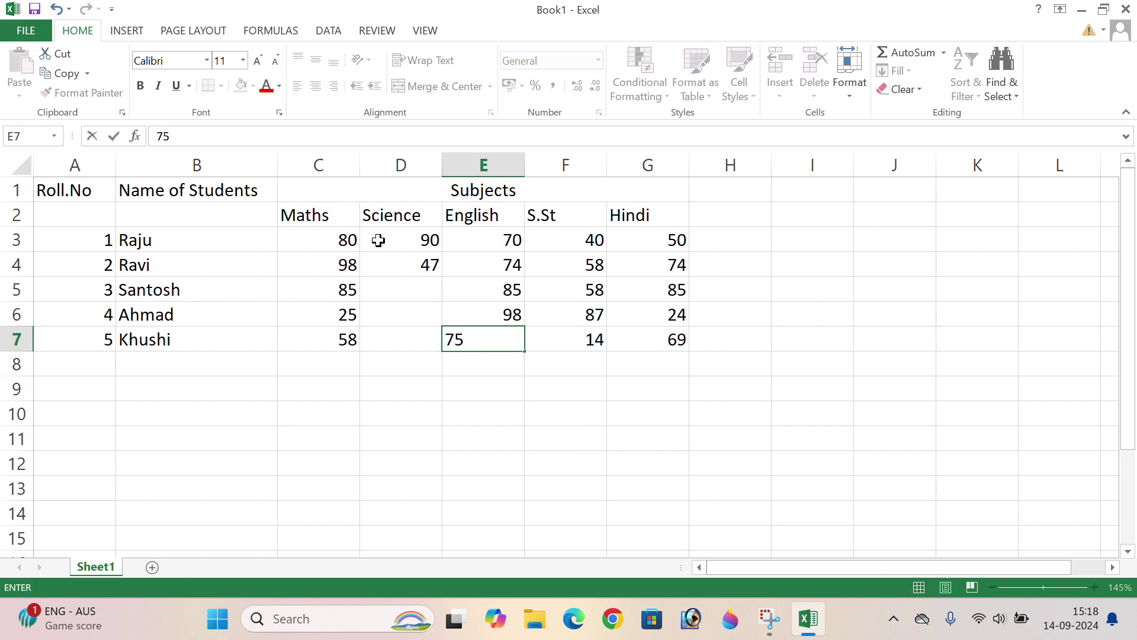
Step: Fill the Science marks upward for roll numbers 5 to 3 with 85 in D7, 96 in D6 and 75 in D5
key("Left")
type("85")
key("Up")
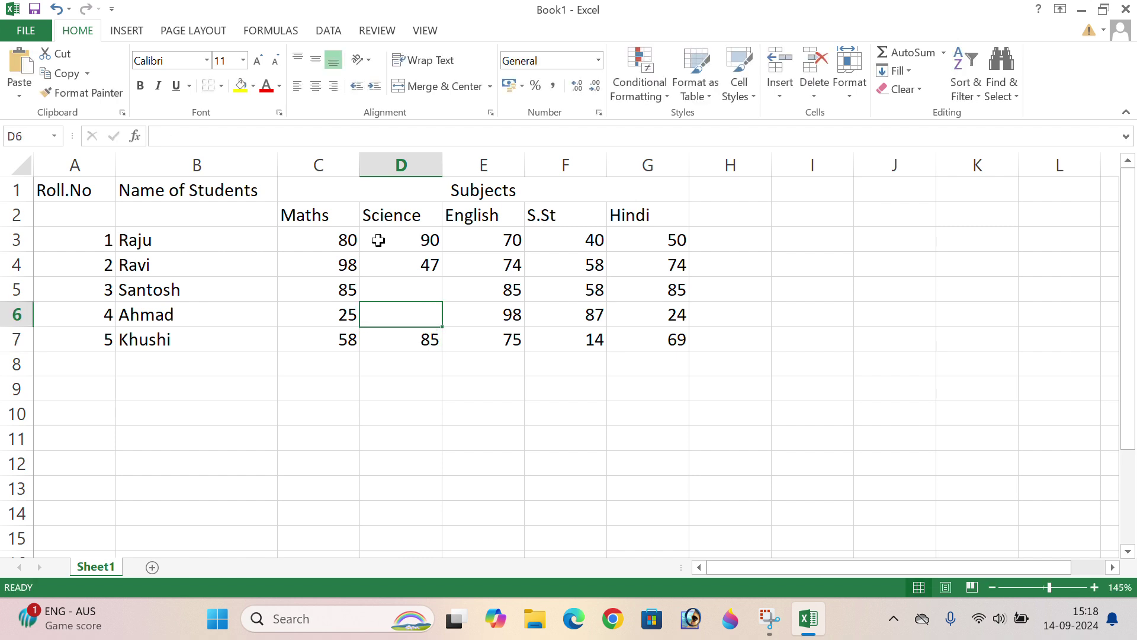
type("96")
key("Up")
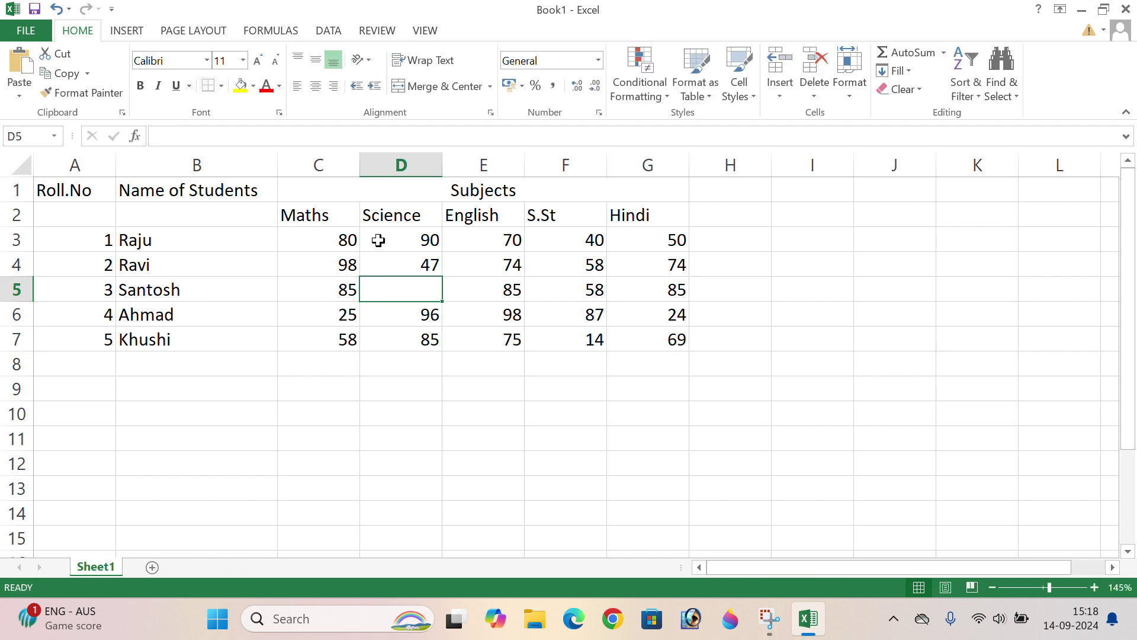
type("75")
key("Up")
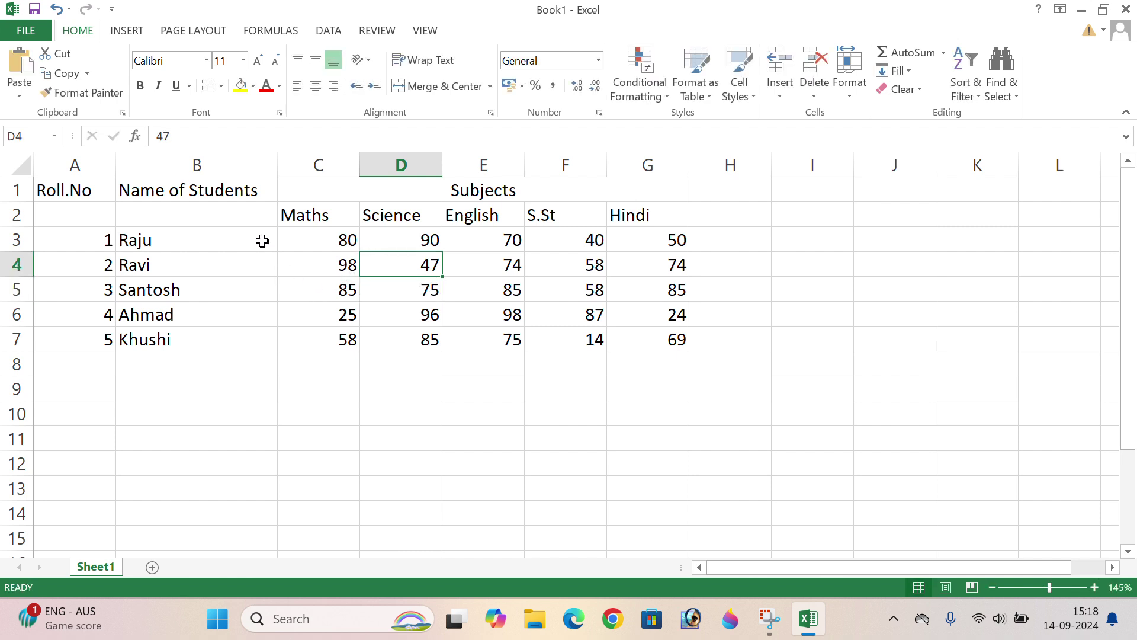
Step: Add the headings Total in H2 and %age in I2 beside the subject headings
left_click(710, 212)
type("Total")
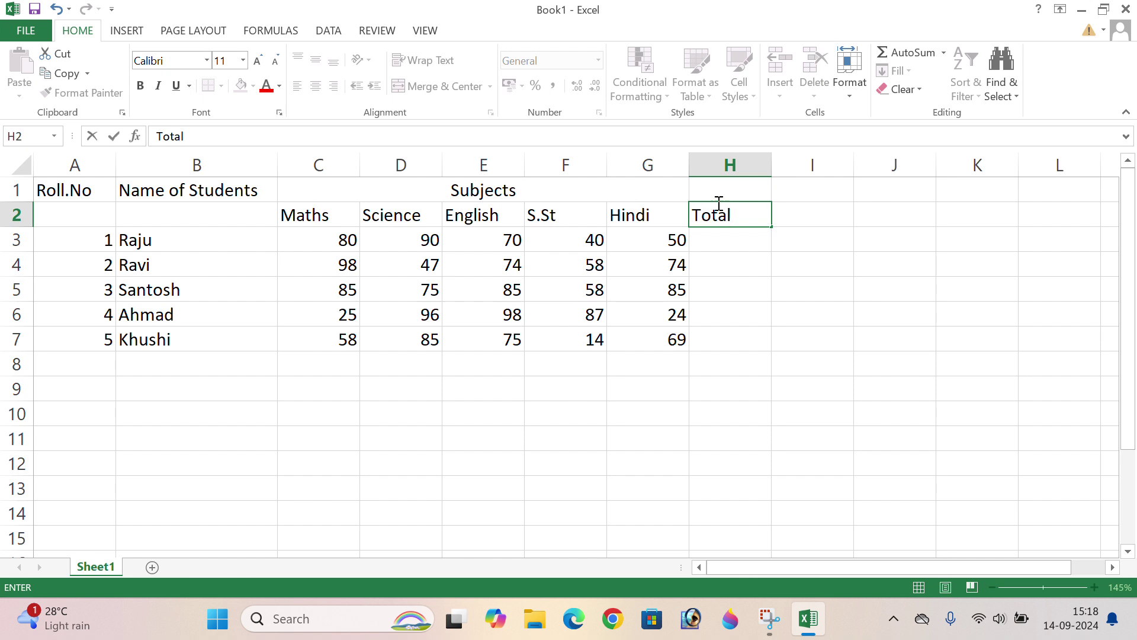
left_click(822, 210)
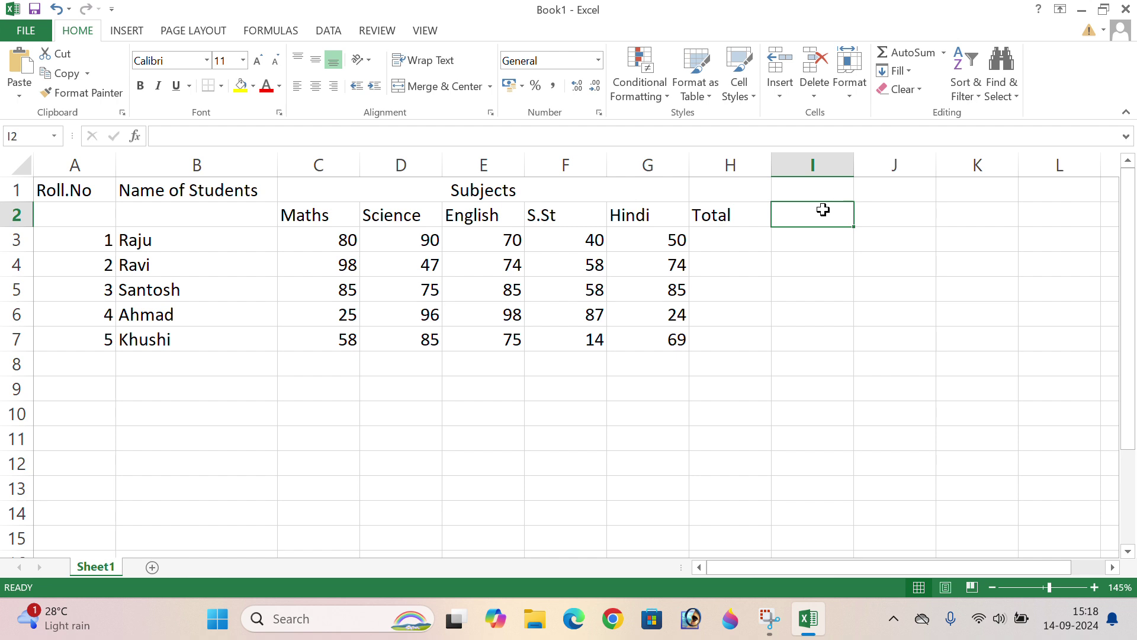
type("%")
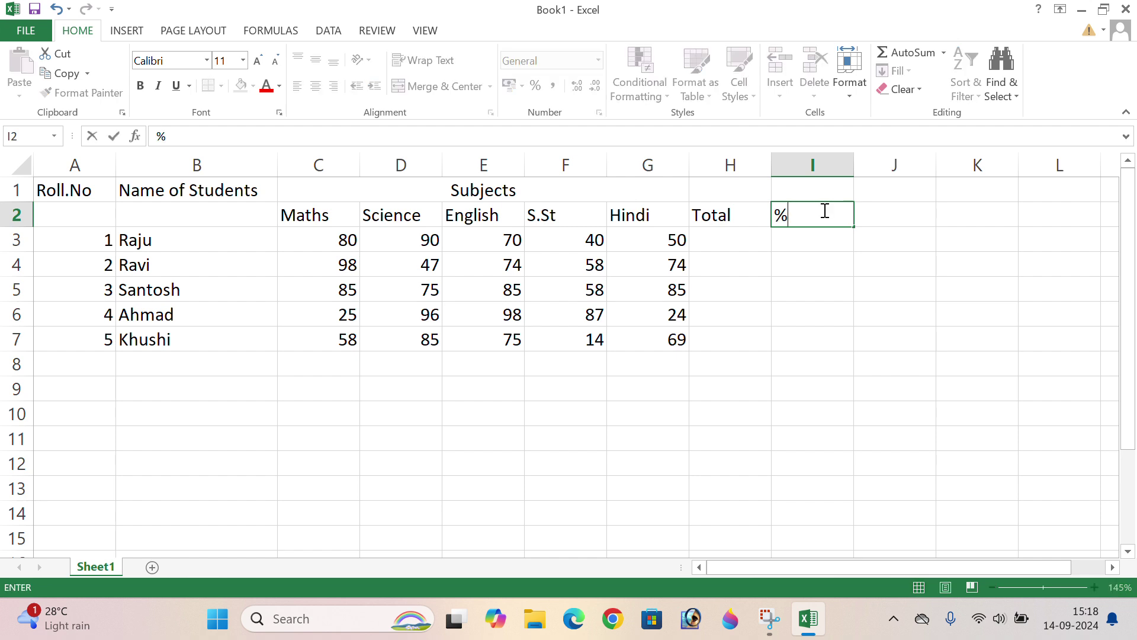
type("age")
left_click_drag(926, 279, 909, 272)
Step: Use AutoSum to total roll number 1's five subject marks, C3 to G3, in cell H3
left_click(723, 241)
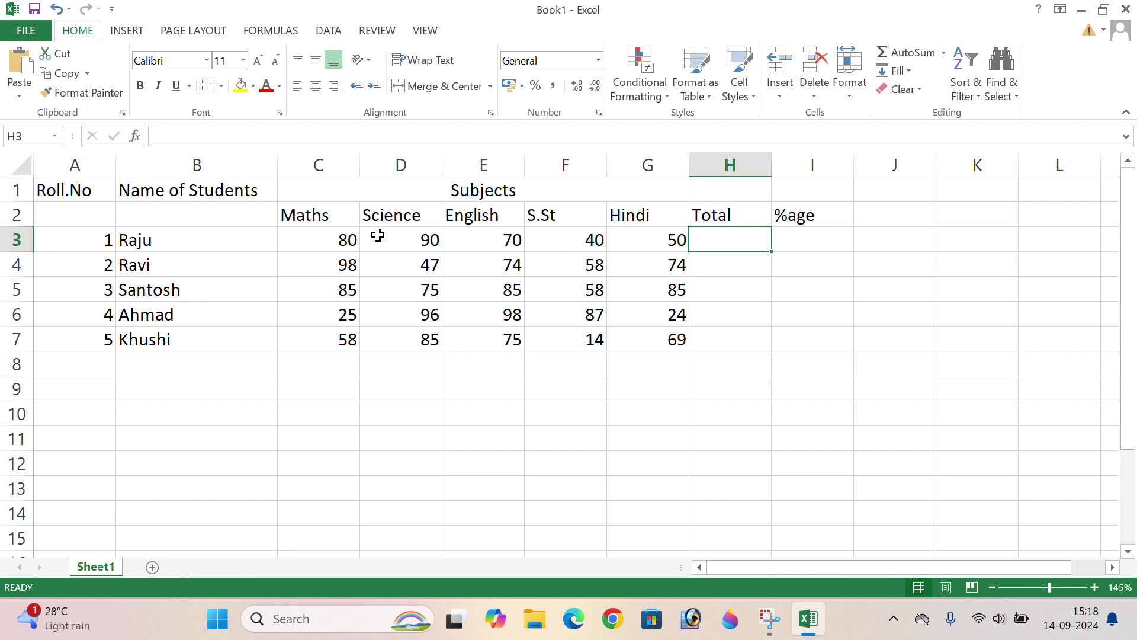
left_click_drag(305, 237, 718, 242)
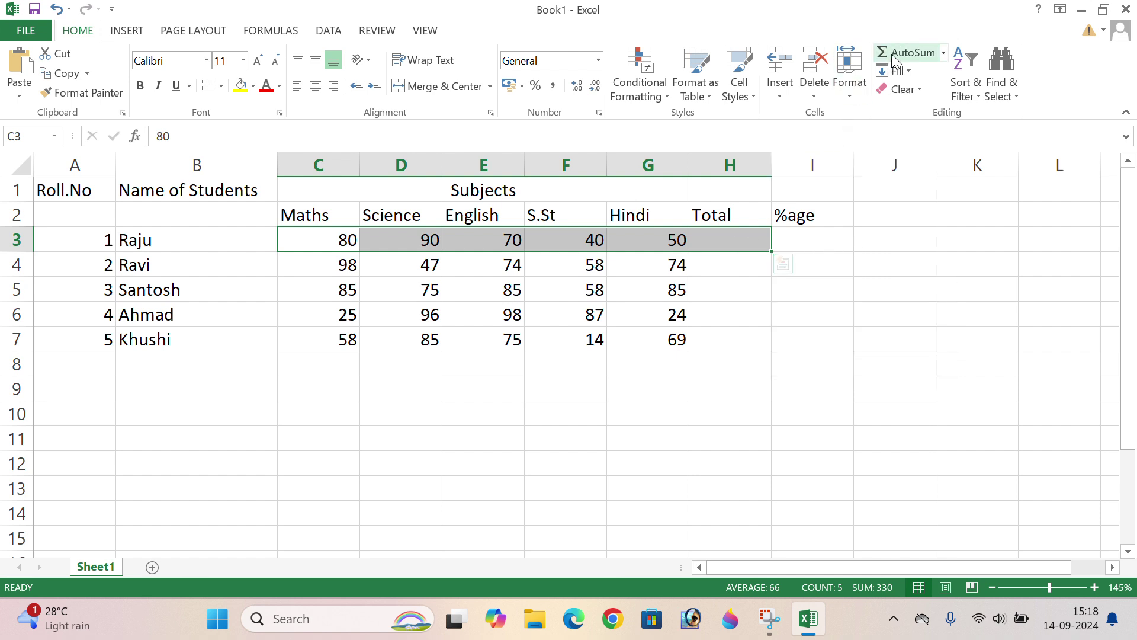
scroll(884, 74, "up", 2, "ctrl")
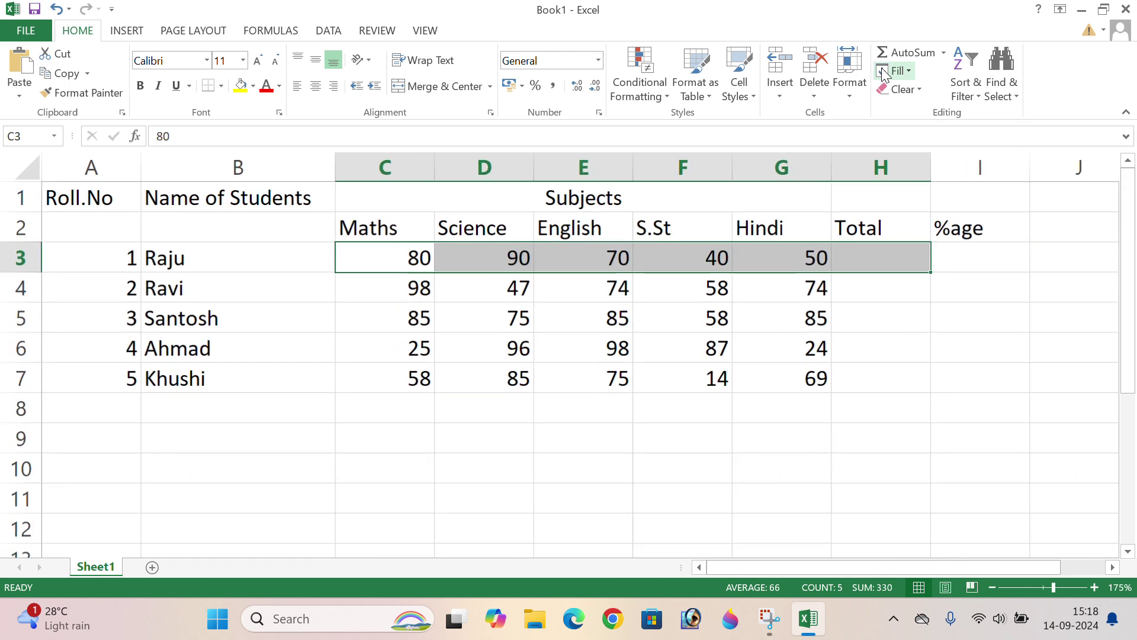
scroll(884, 73, "up", 1, "ctrl")
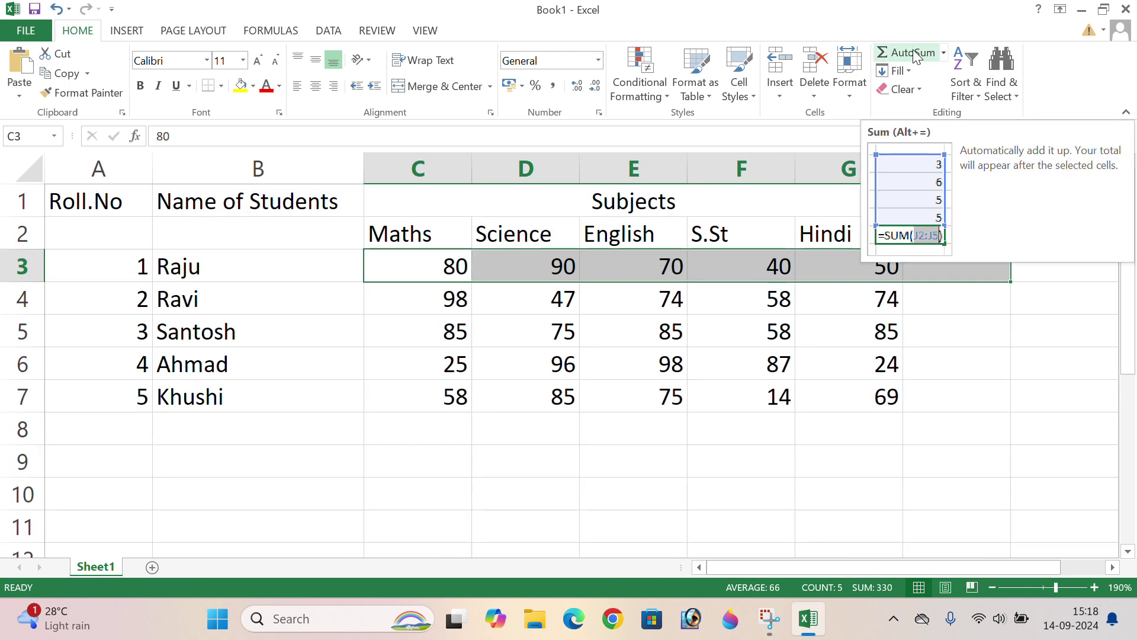
left_click(913, 53)
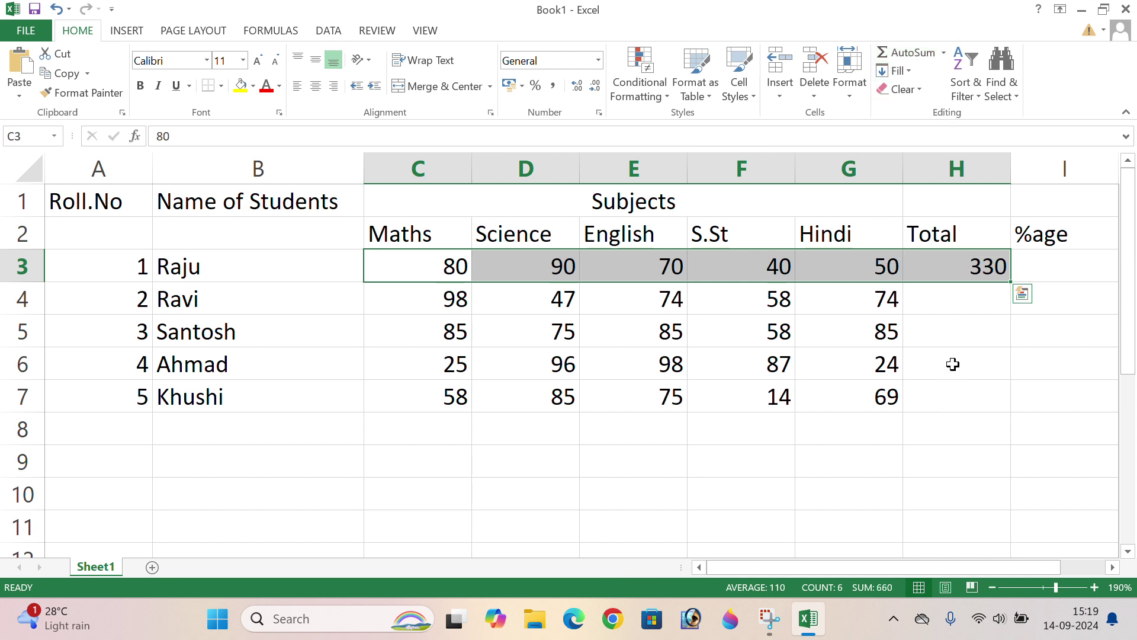
Step: Copy the total formula from H3 down to H7 for the remaining students
scroll(958, 352, "down", 2)
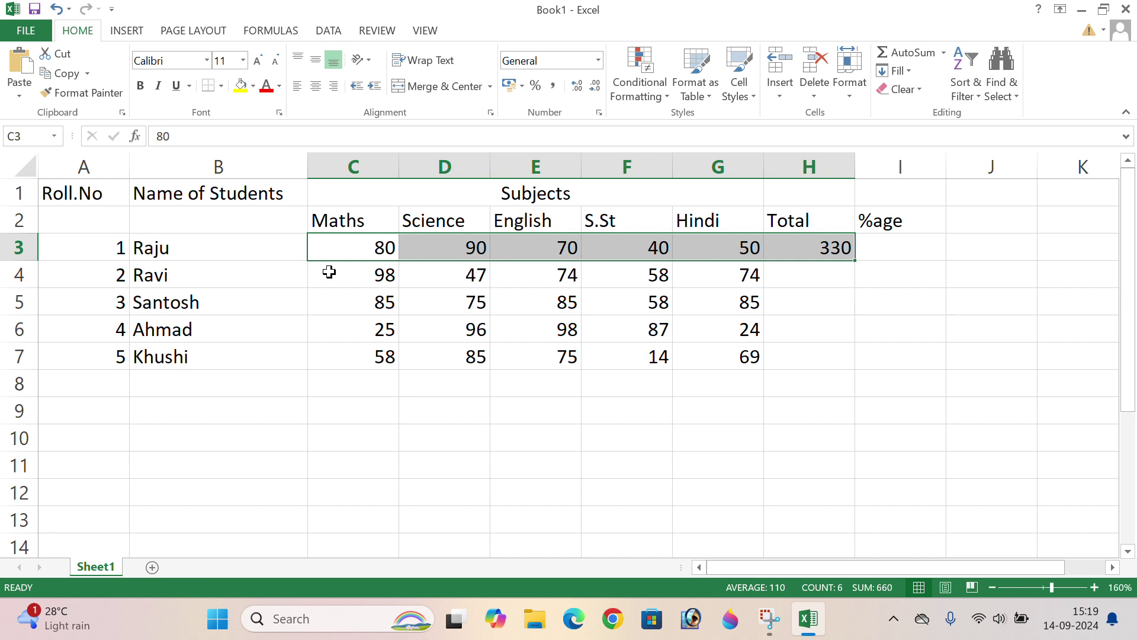
left_click(870, 320)
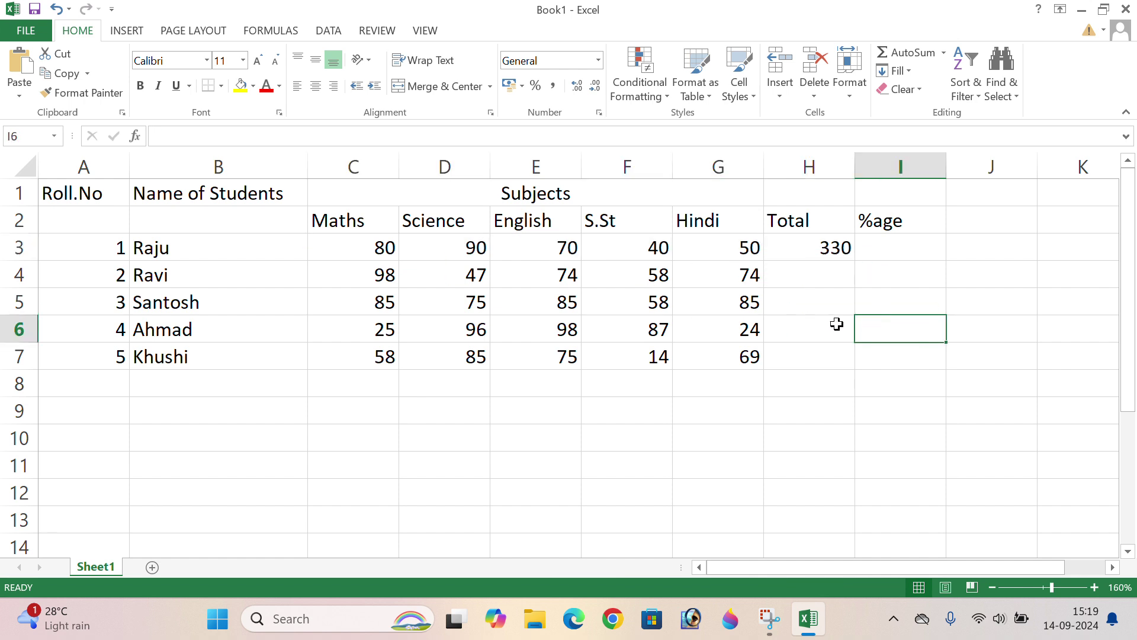
left_click(786, 255)
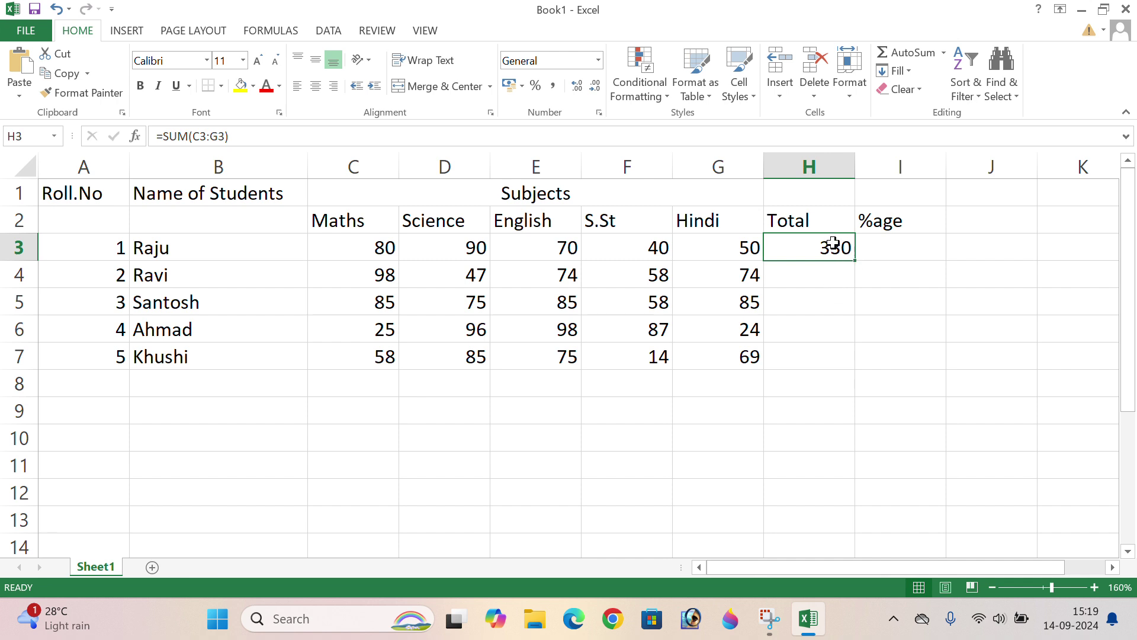
left_click(836, 283)
left_click(825, 246)
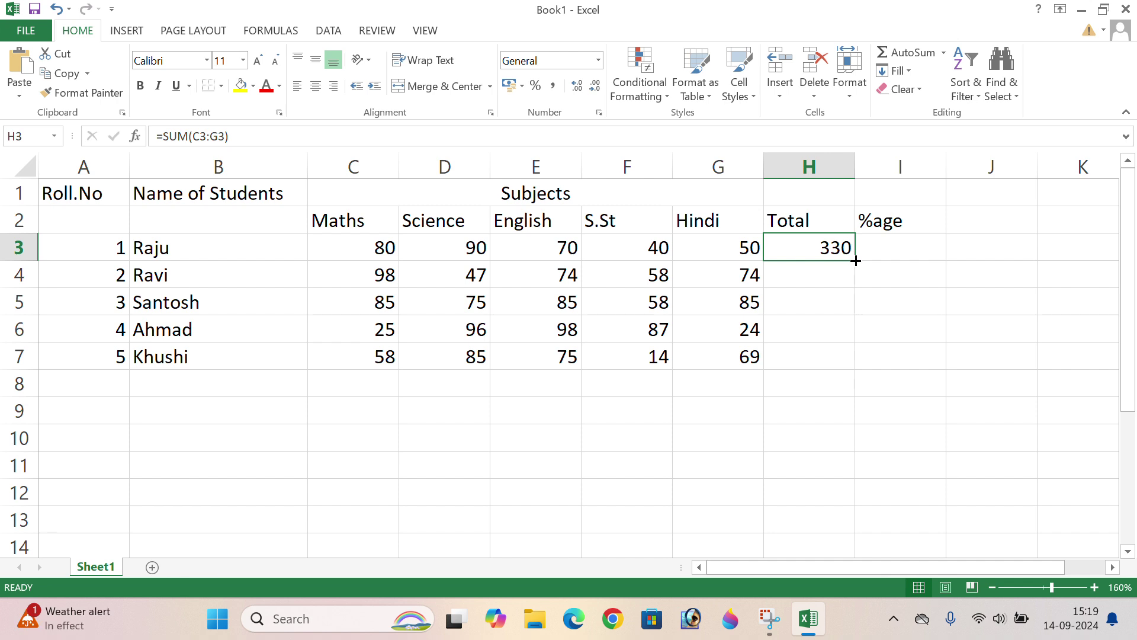
left_click_drag(856, 261, 852, 363)
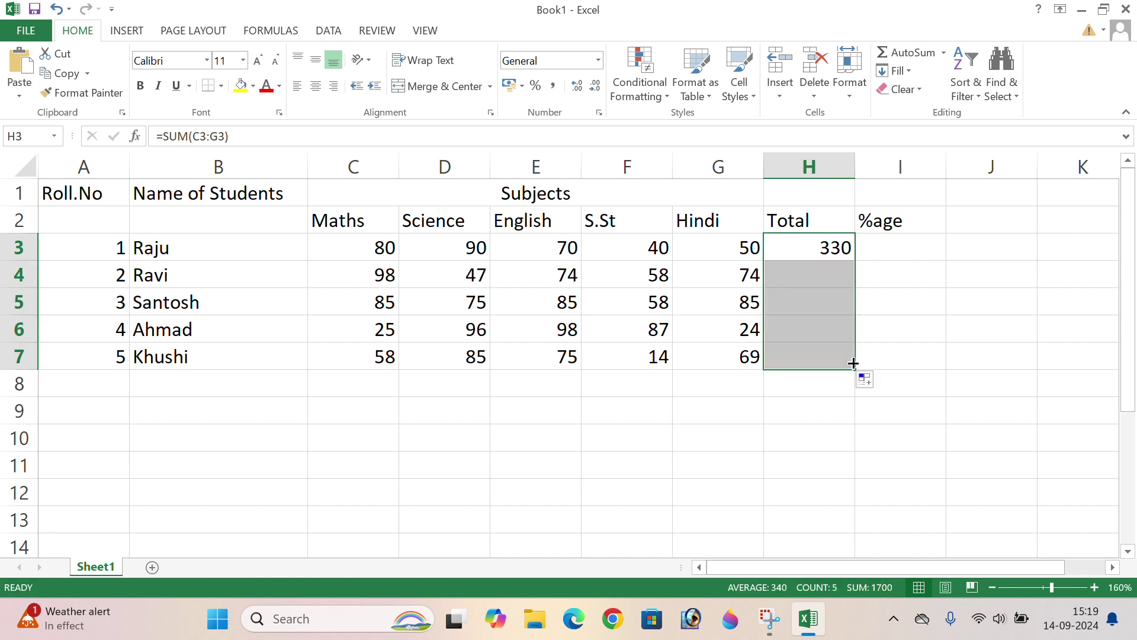
left_click(876, 249)
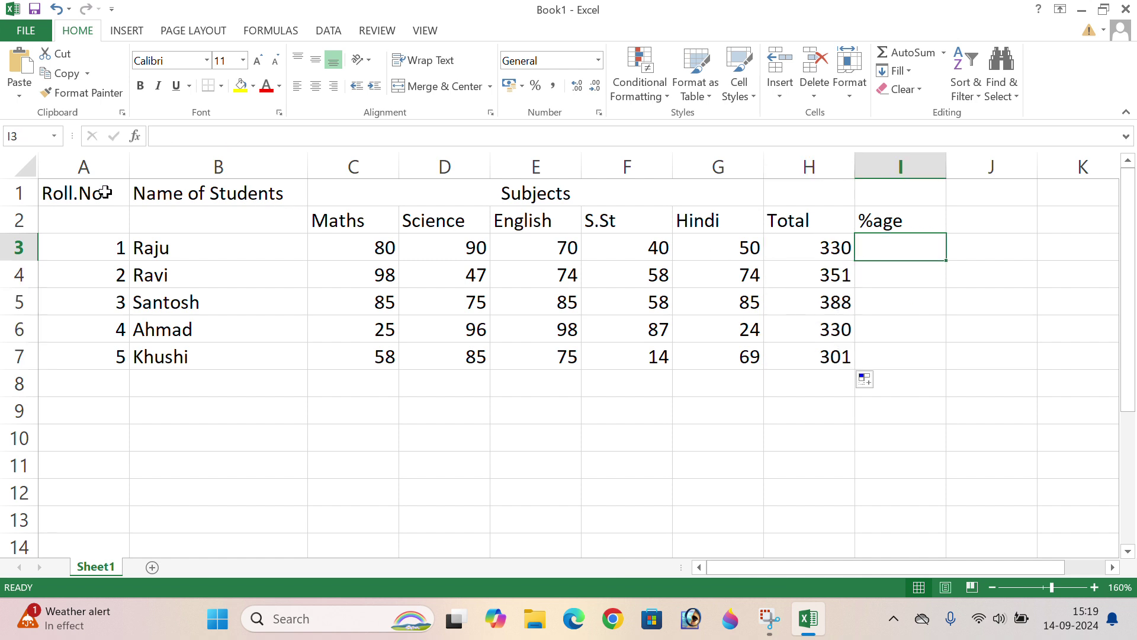
left_click_drag(79, 189, 339, 329)
left_click(989, 282)
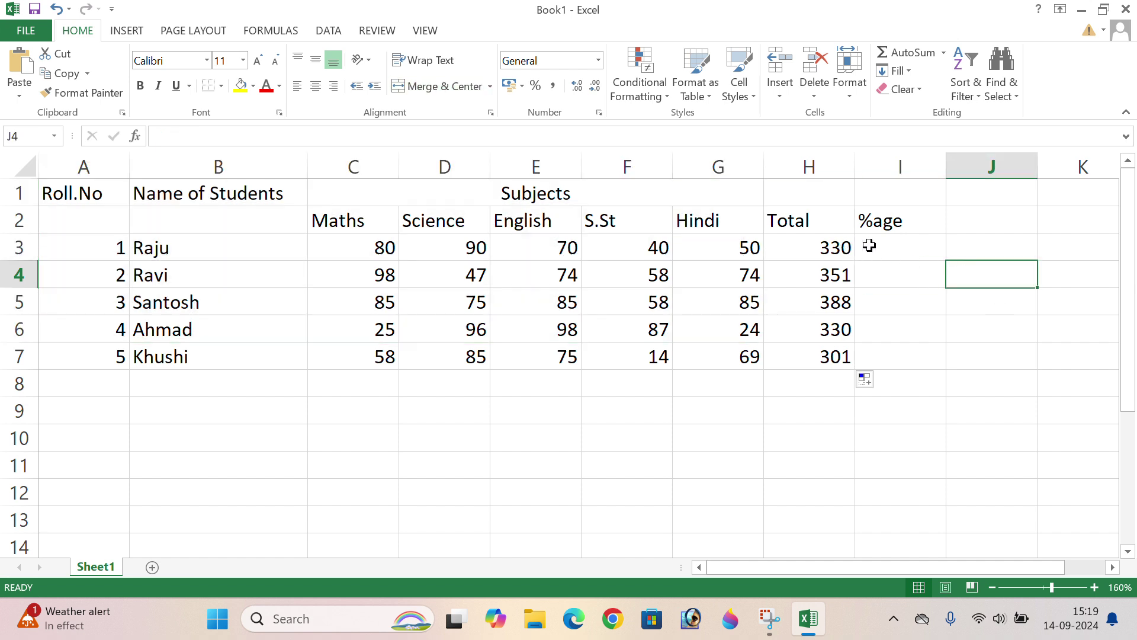
Step: Calculate roll number 1's percentage in cell I3 with the SUM formula dividing H3 by 5
left_click(875, 249)
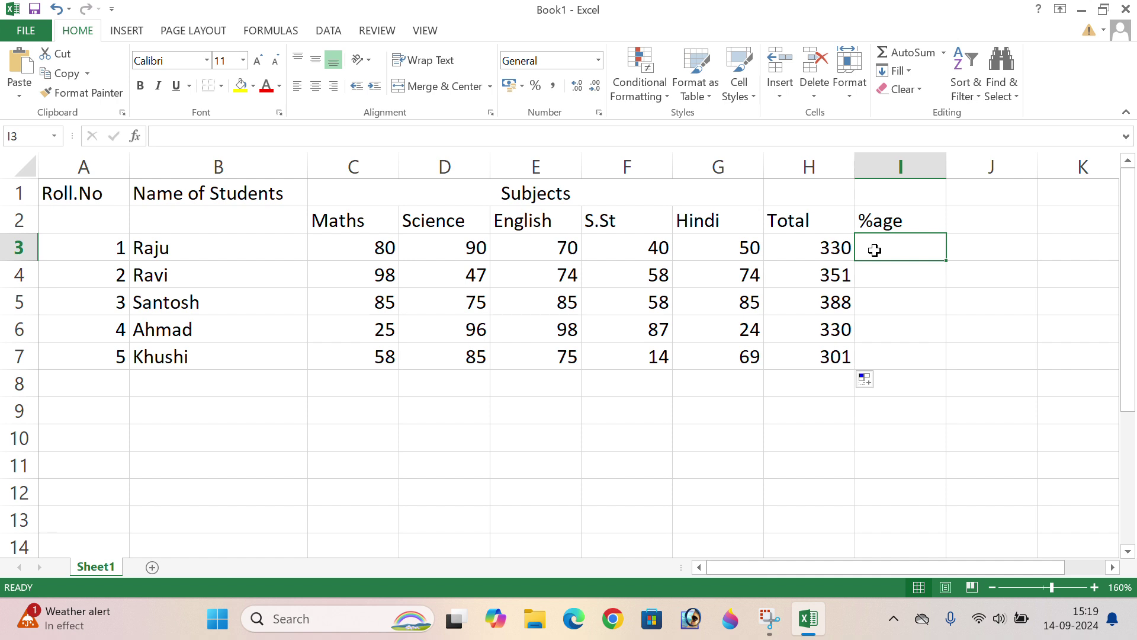
type("+")
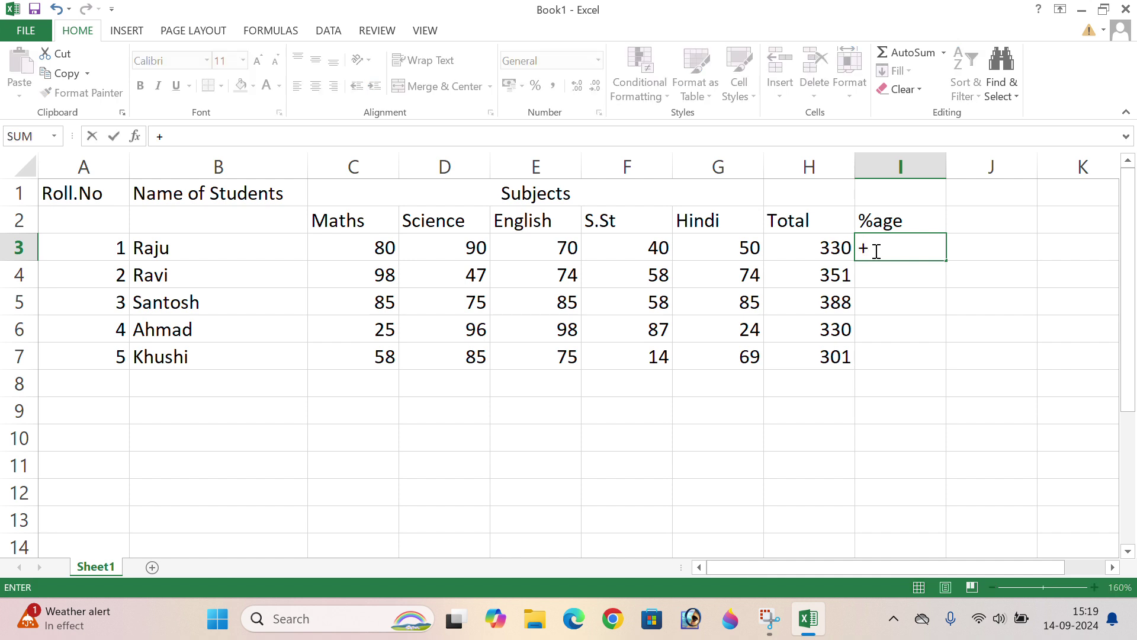
key("BackSpace")
type("=sum")
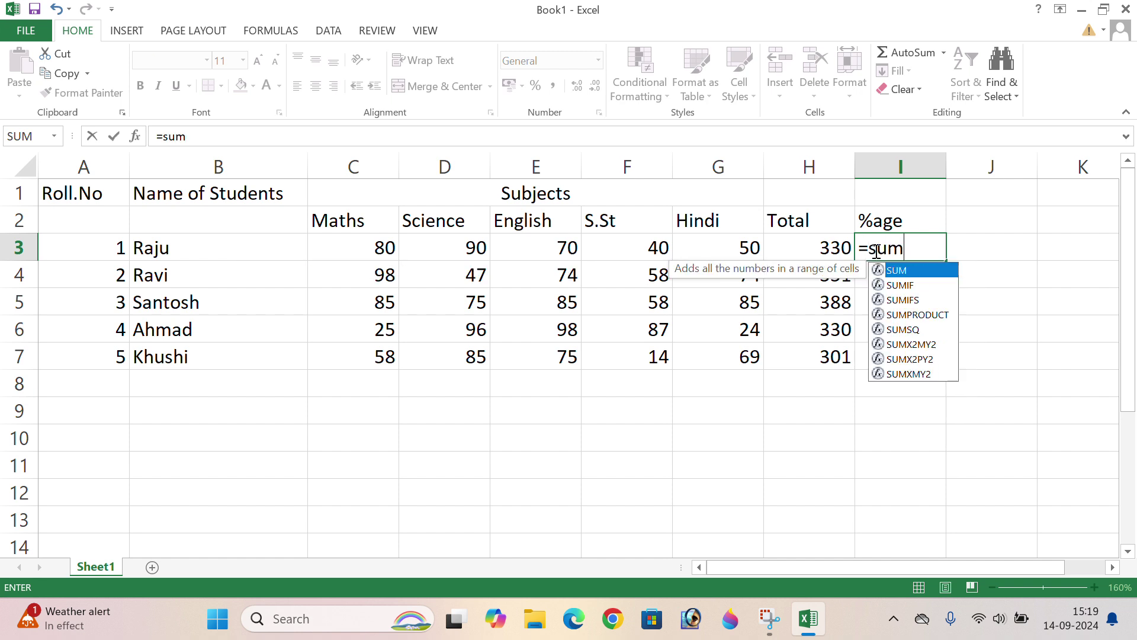
type("(")
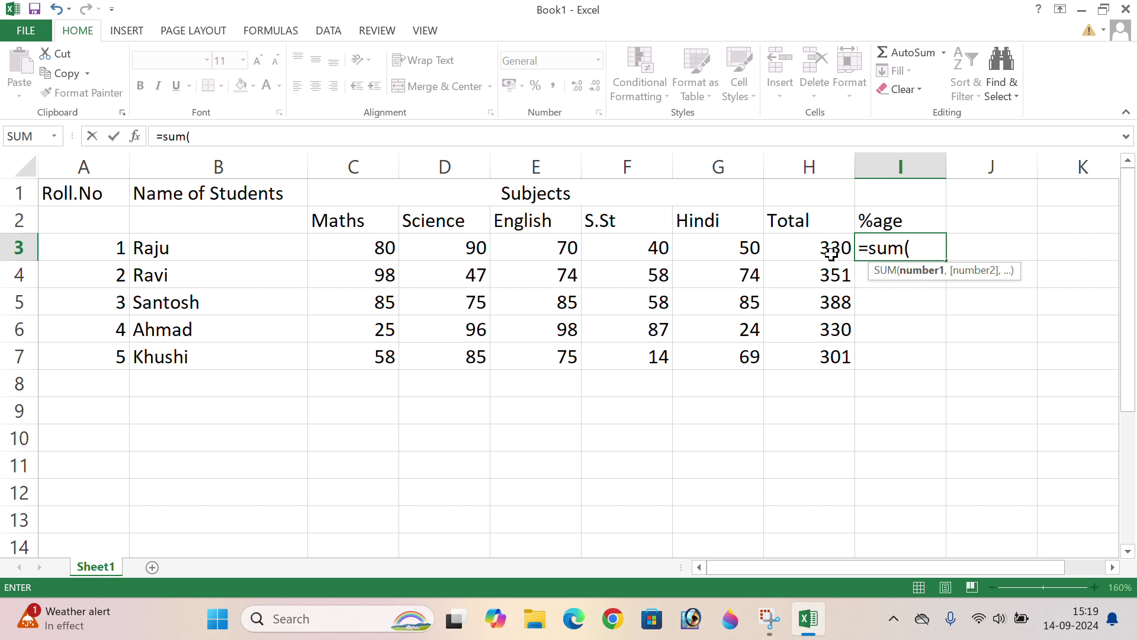
type("H")
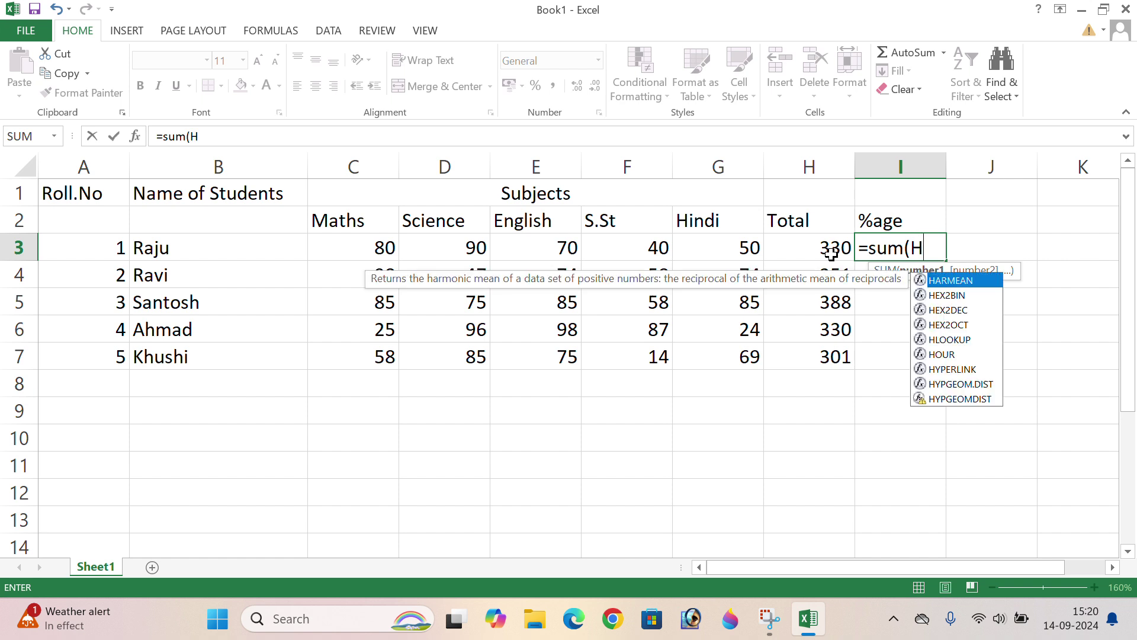
type("3")
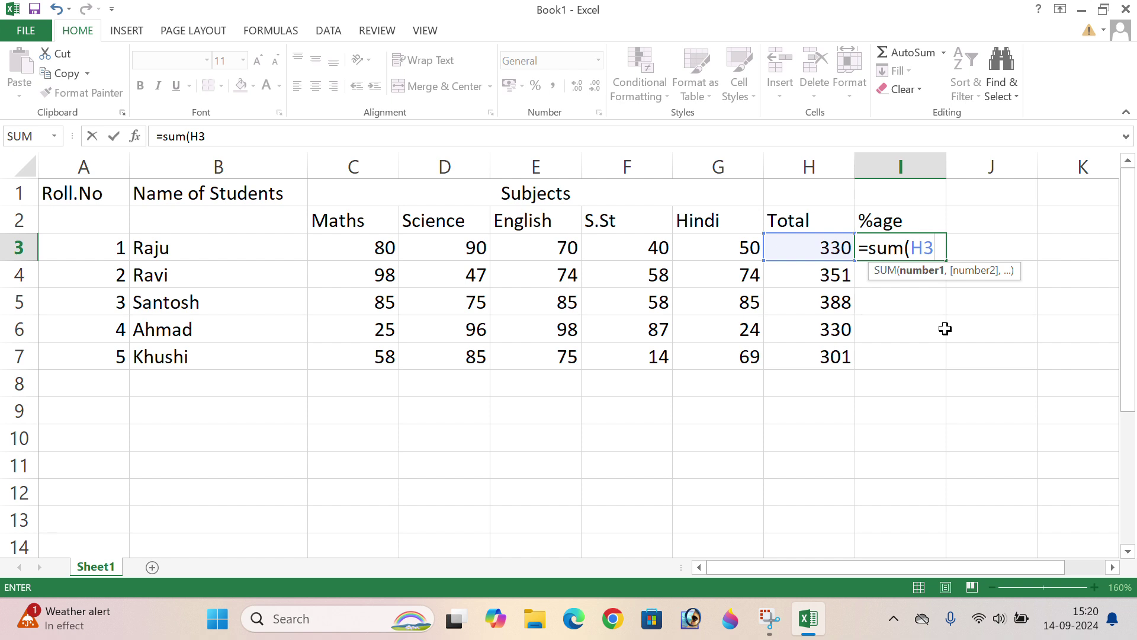
type("/")
type("5")
key("Return")
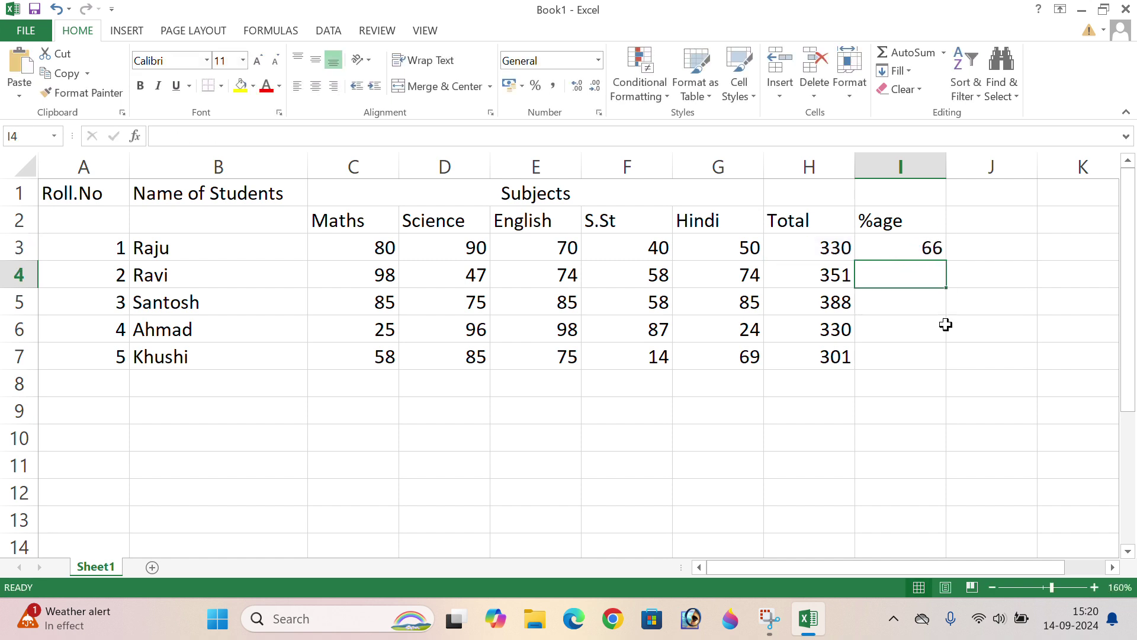
Step: Copy the percentage formula from I3 down to I7 for the remaining students
left_click(903, 243)
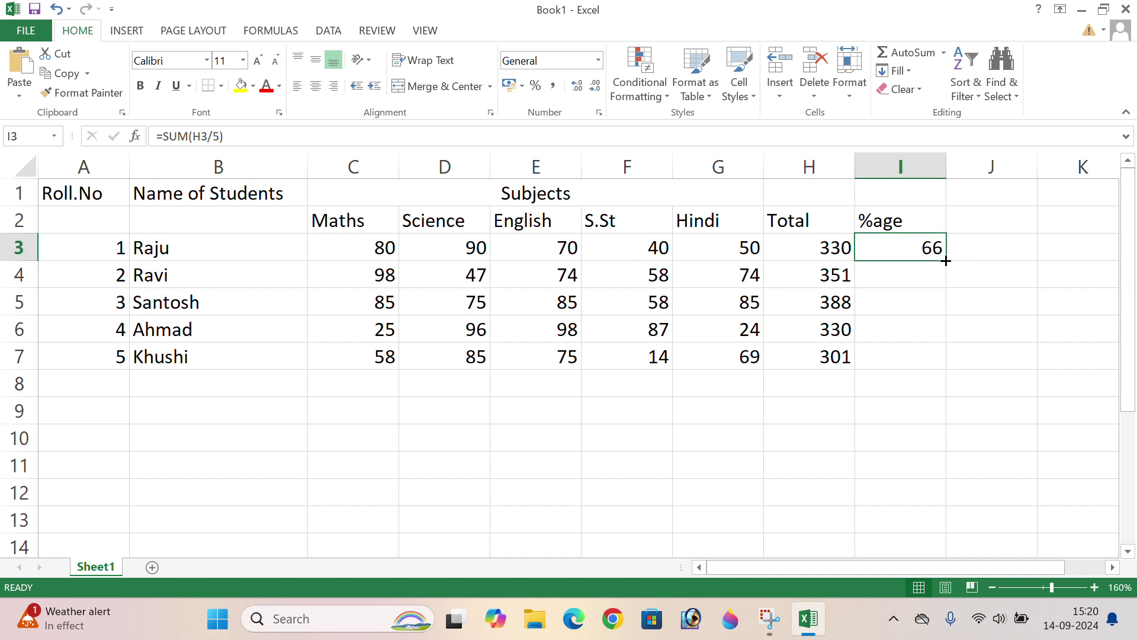
left_click_drag(946, 261, 946, 362)
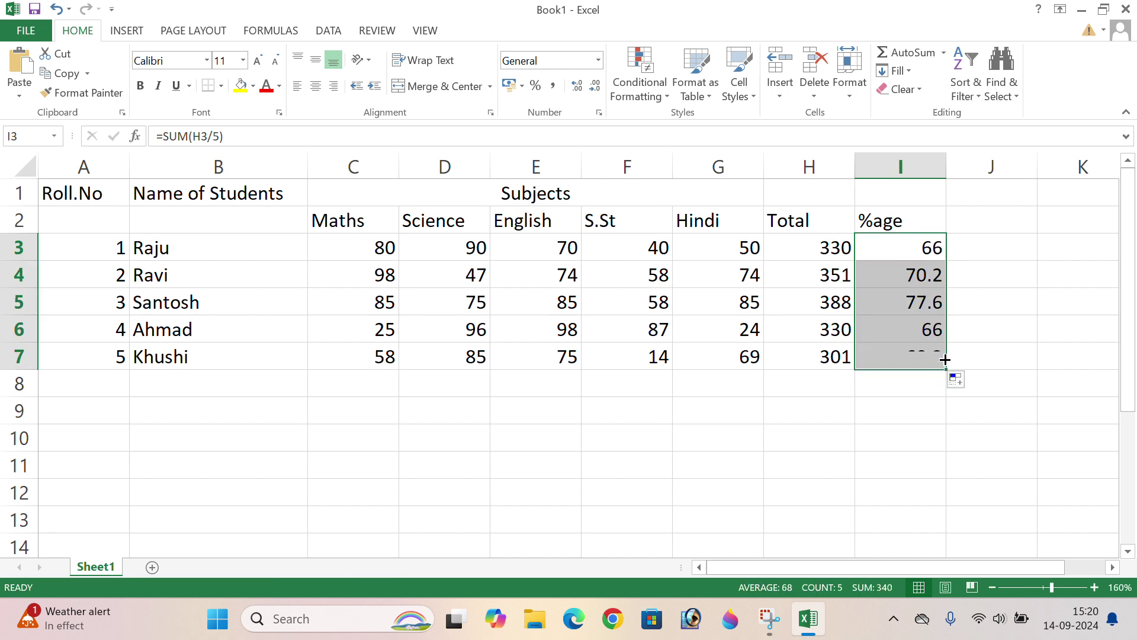
left_click(994, 251)
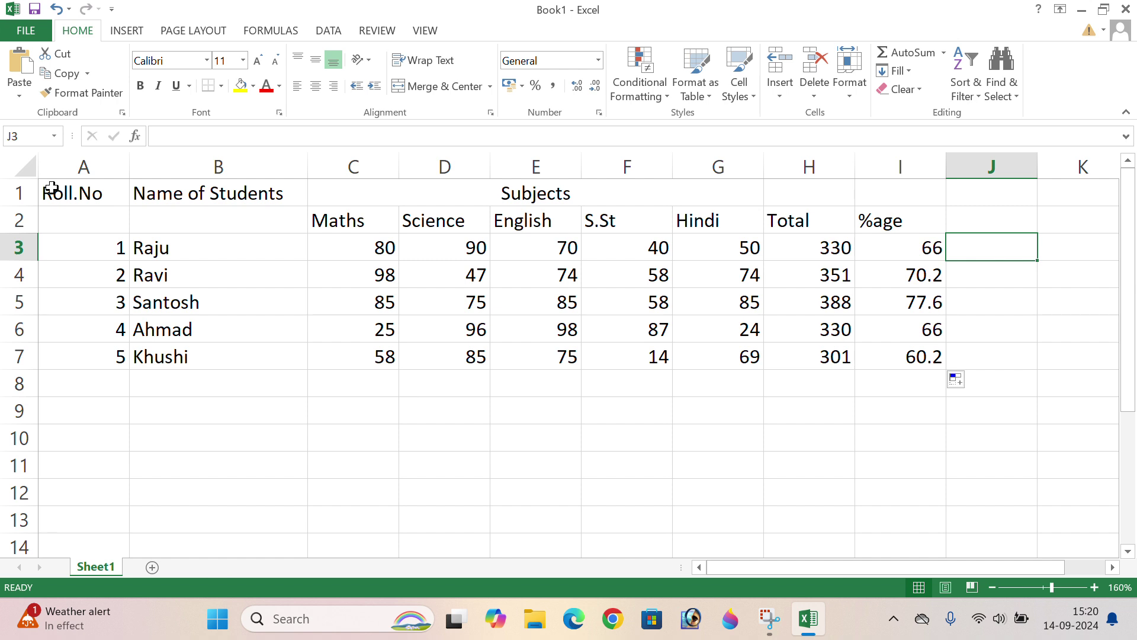
Step: Center the contents of the whole marks table, A1 to I7, horizontally
left_click_drag(52, 187, 902, 354)
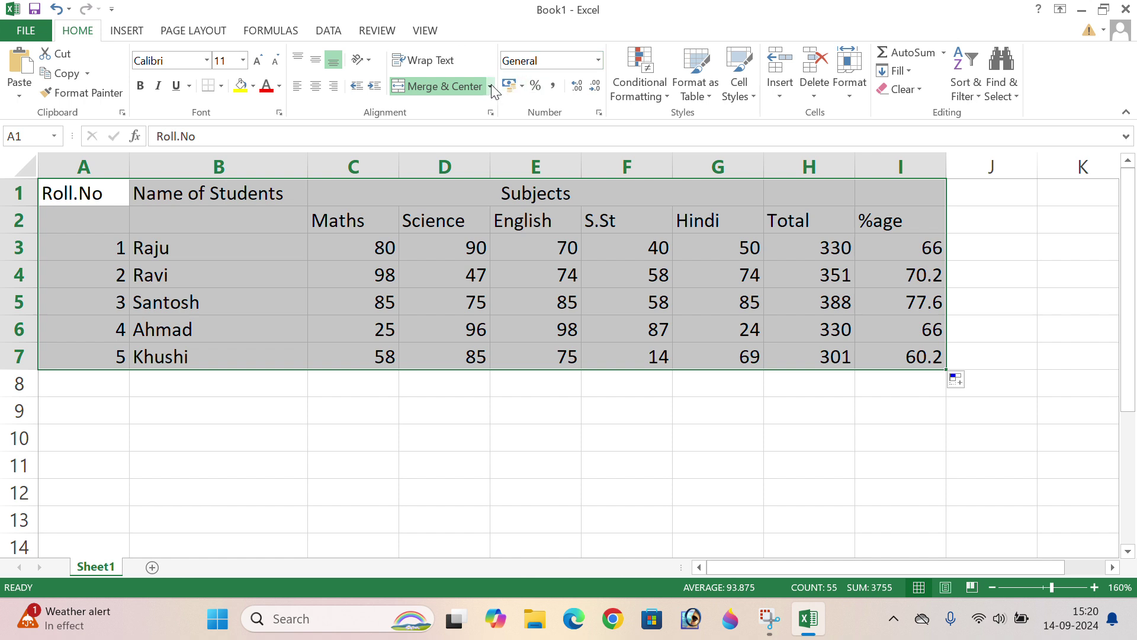
left_click(319, 89)
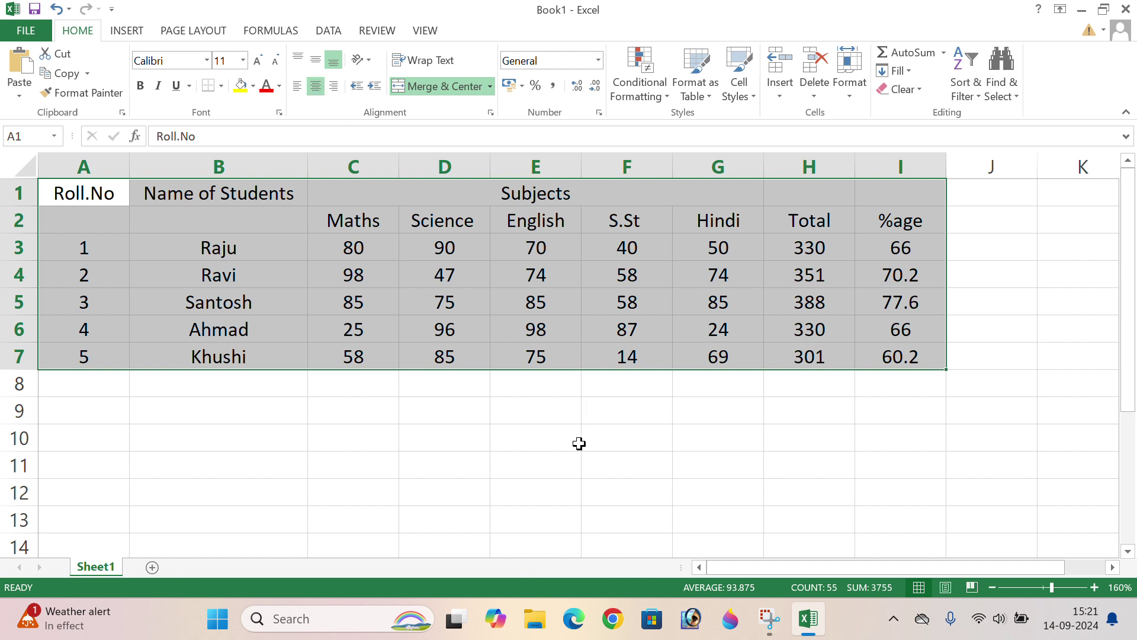
left_click(626, 432)
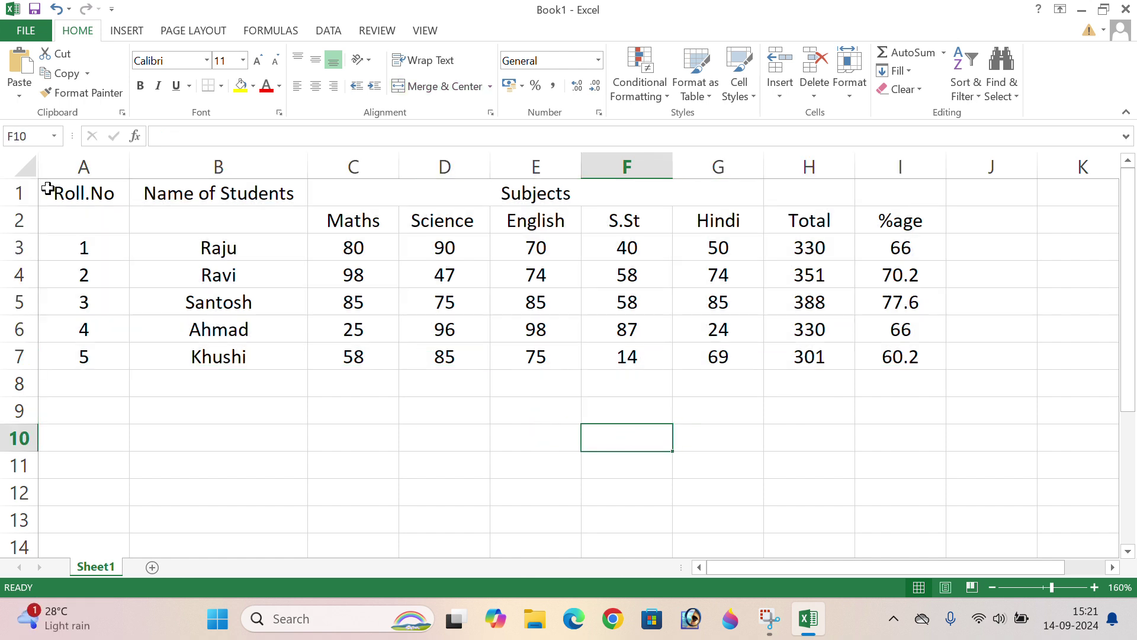
Step: Apply all borders to the whole marks table, cells A1 to I7
left_click_drag(45, 186, 888, 355)
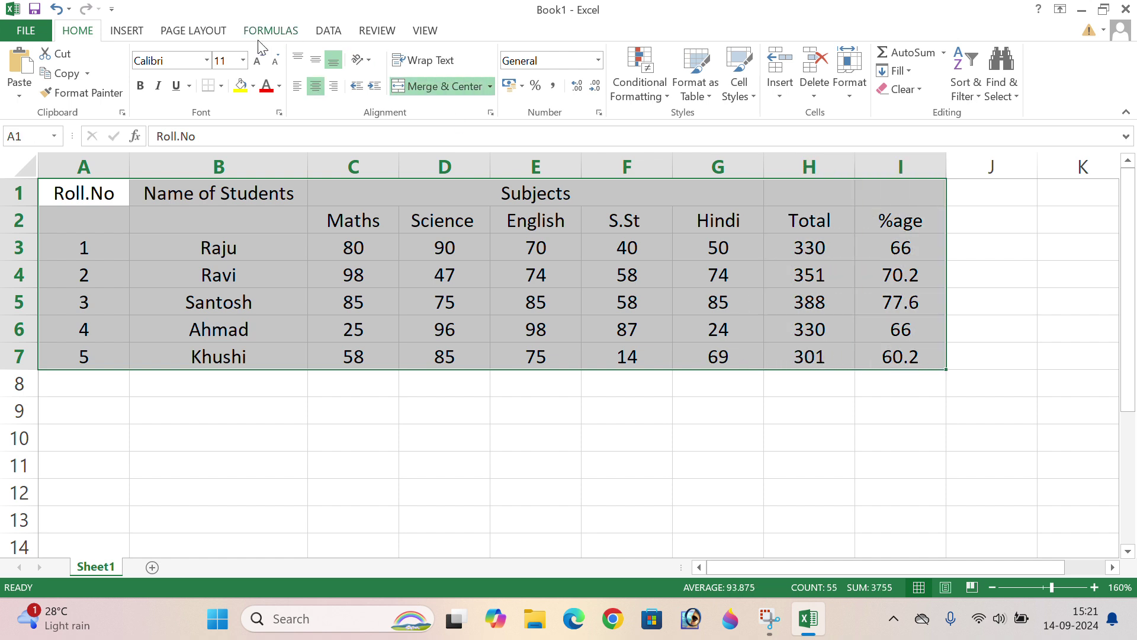
left_click(221, 87)
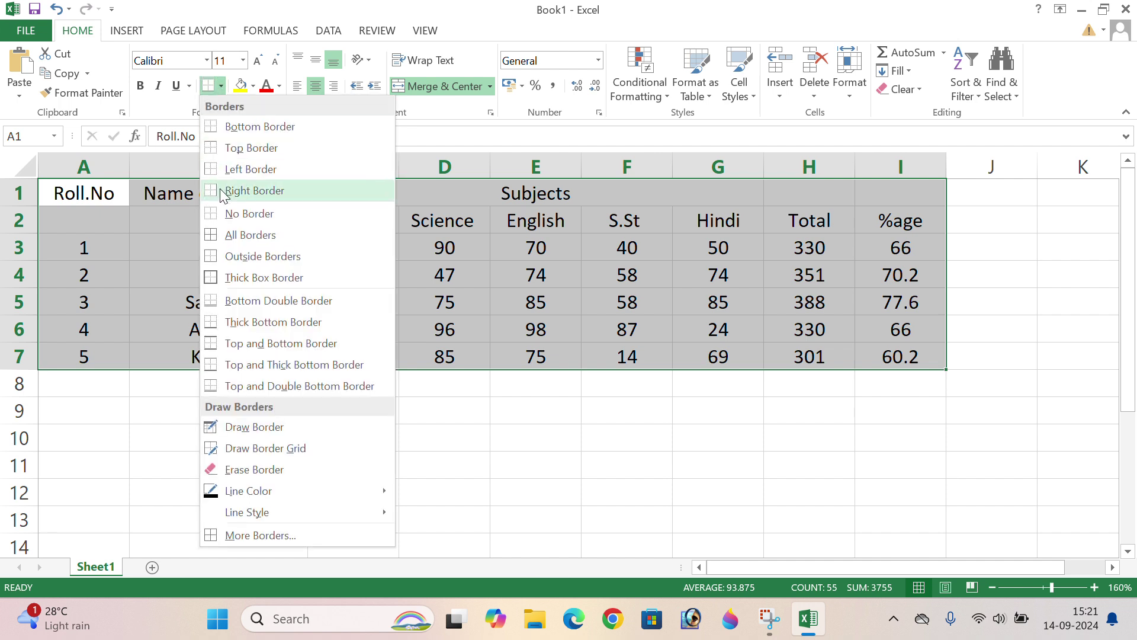
left_click(226, 235)
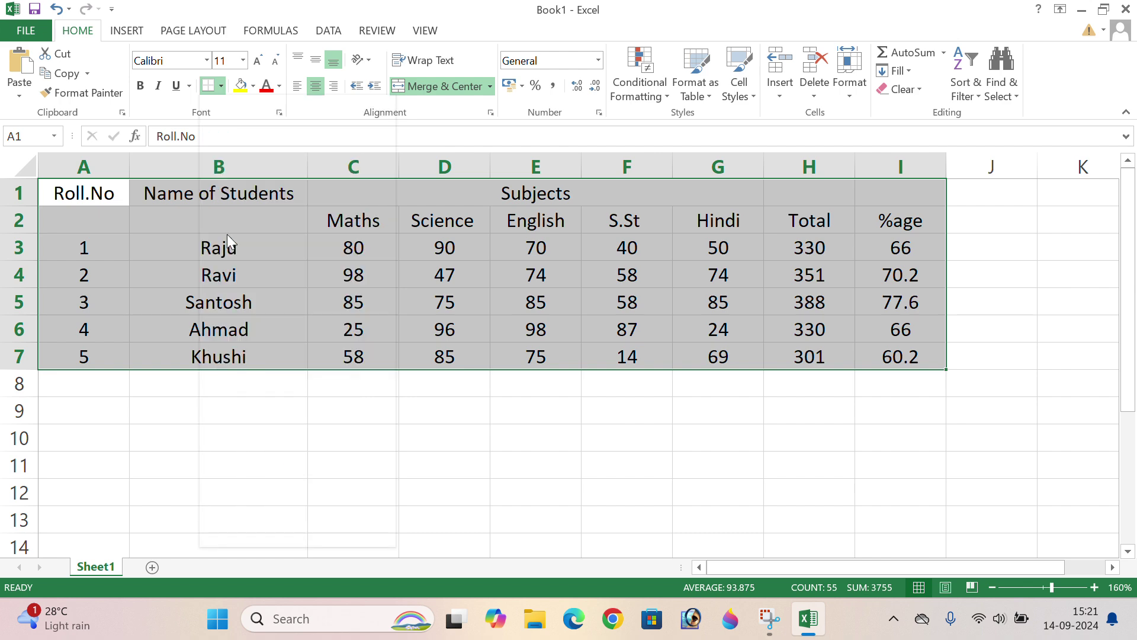
left_click(714, 471)
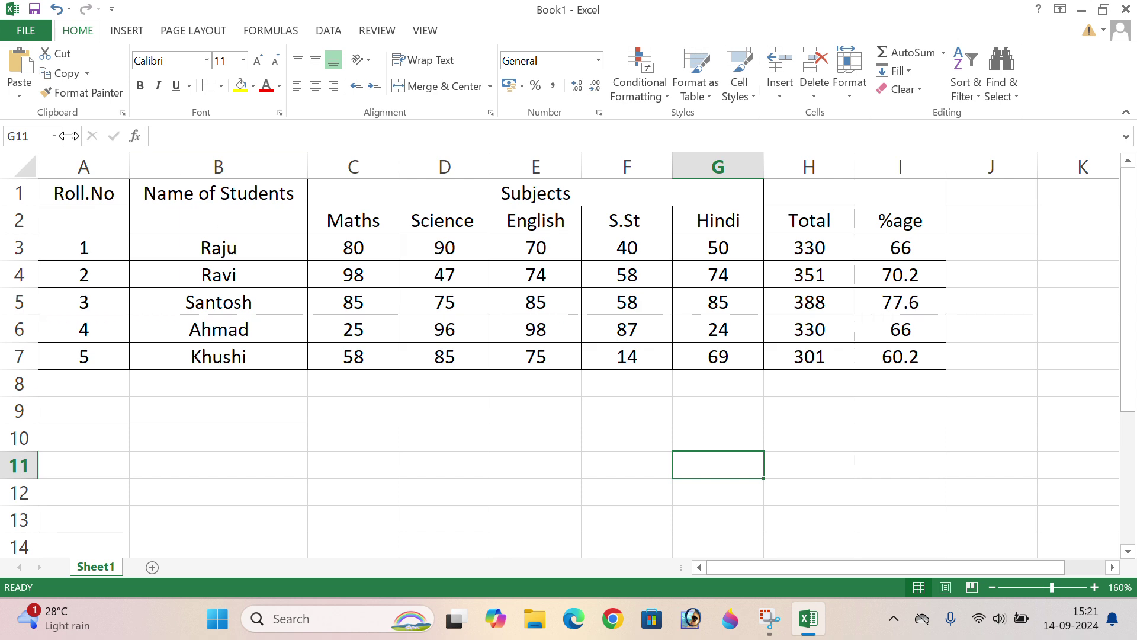
Step: Preview the marks sheet as it would print, enlarge the preview, and return to the worksheet
left_click(23, 32)
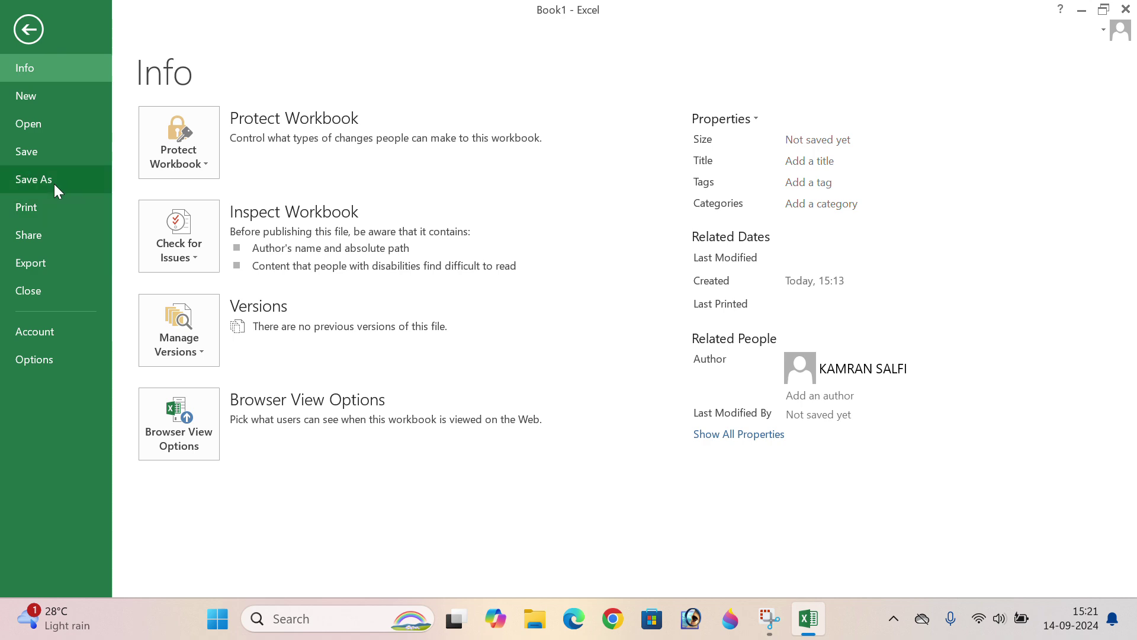
left_click(66, 207)
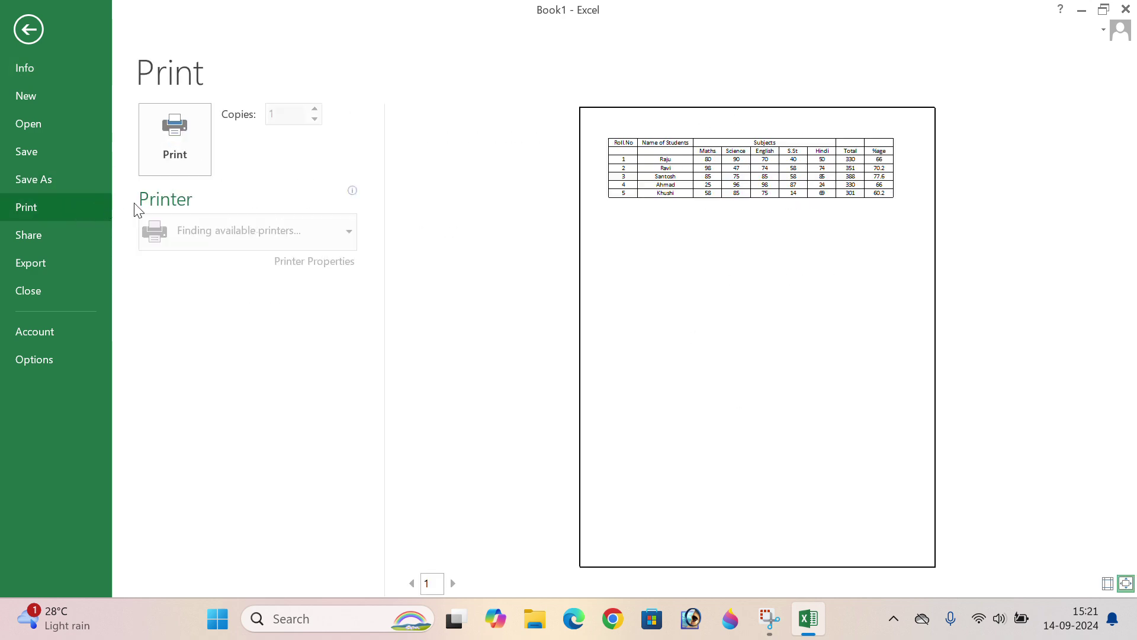
left_click(808, 331)
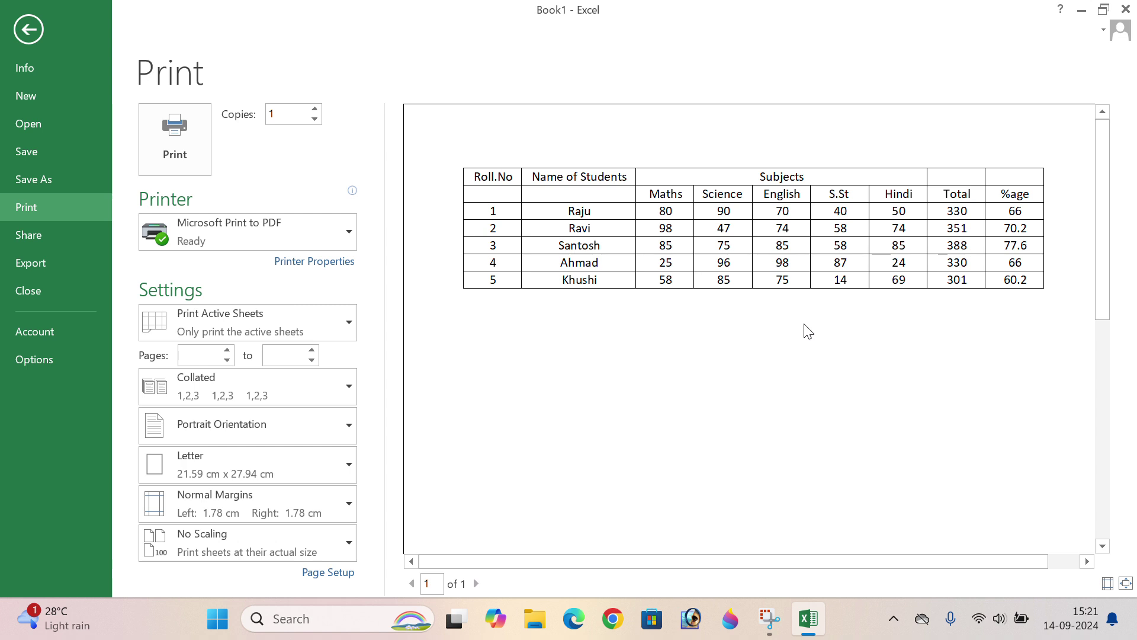
left_click(36, 39)
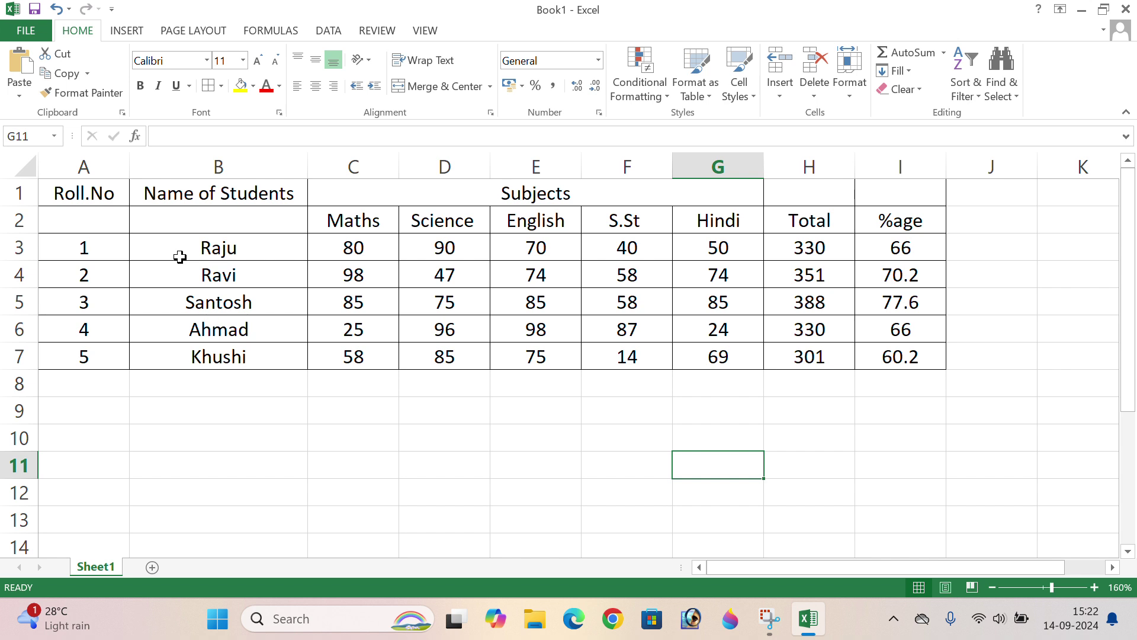
left_click(288, 400)
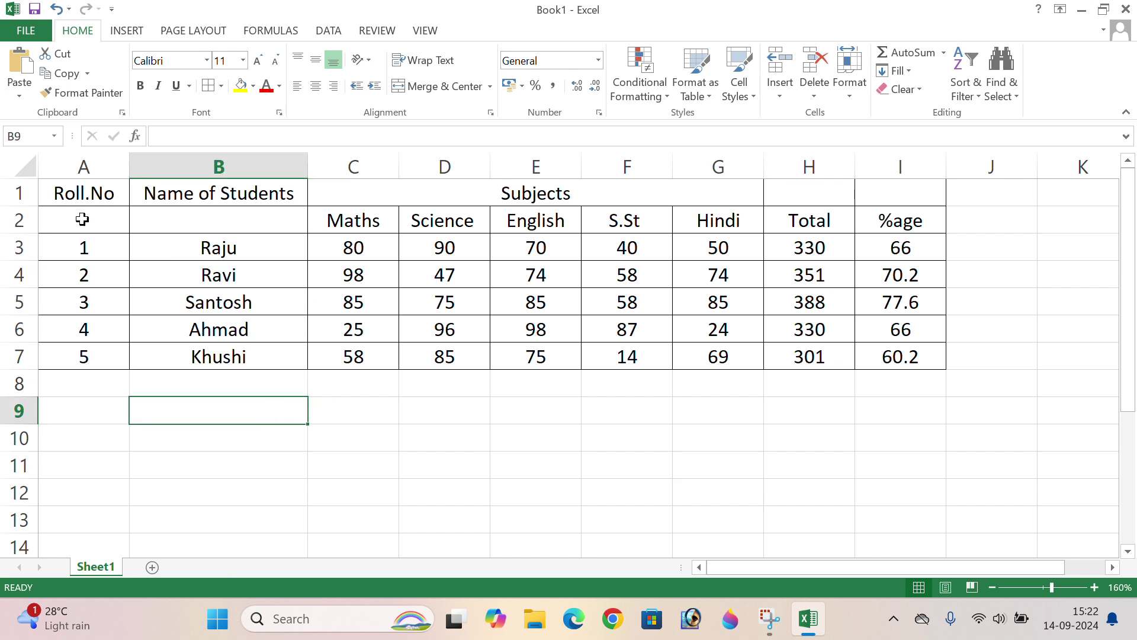
left_click_drag(64, 193, 734, 356)
left_click_drag(858, 378, 900, 358)
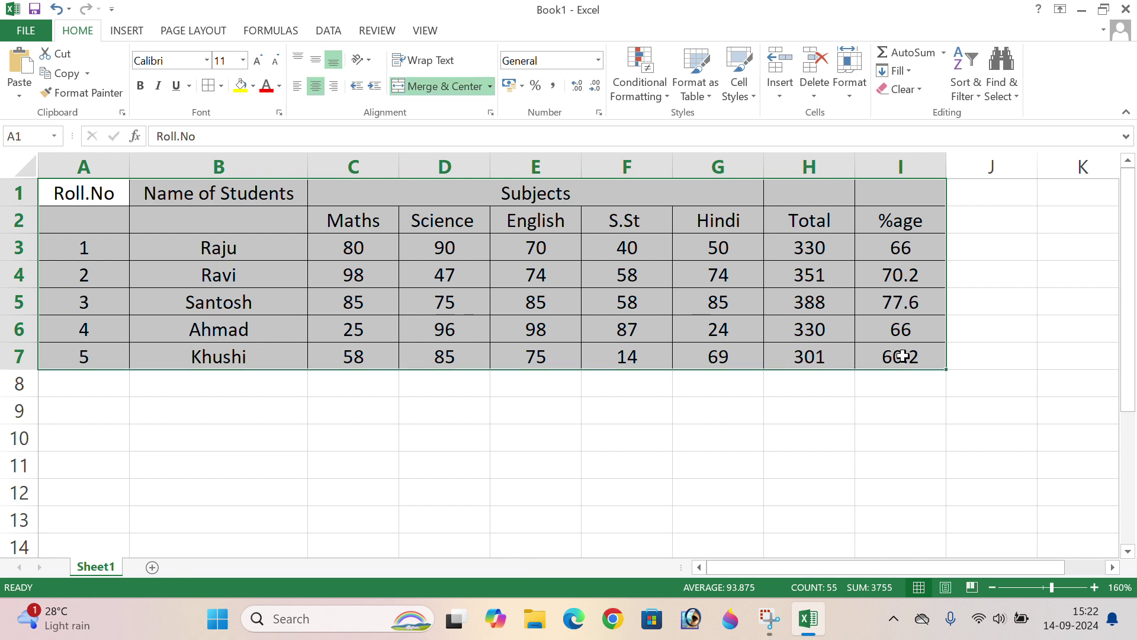
left_click(252, 86)
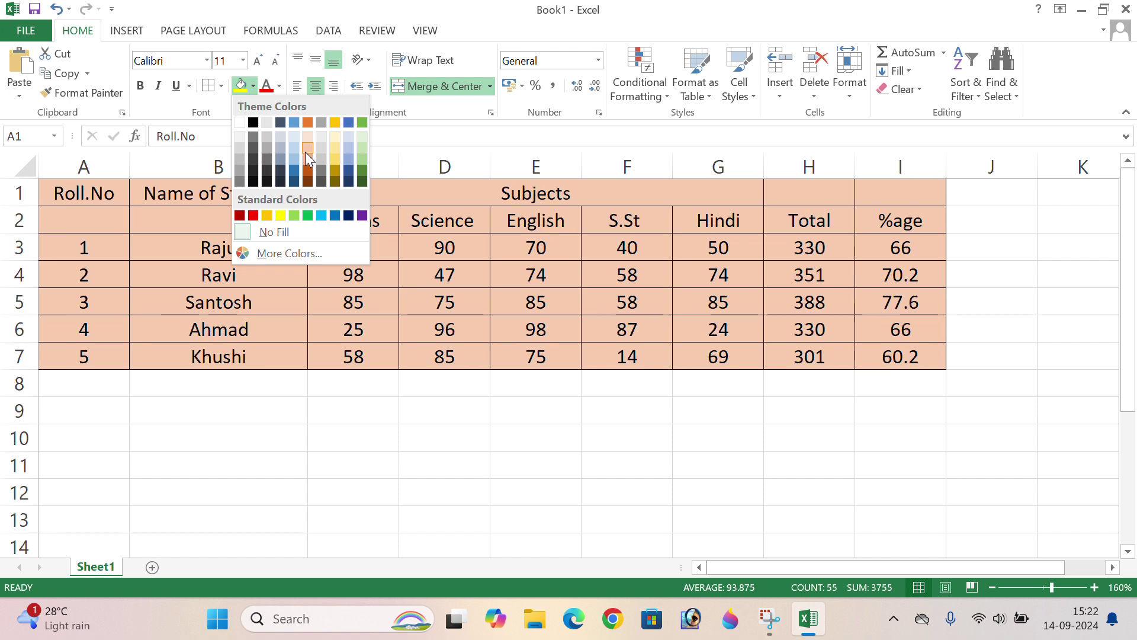
left_click(424, 417)
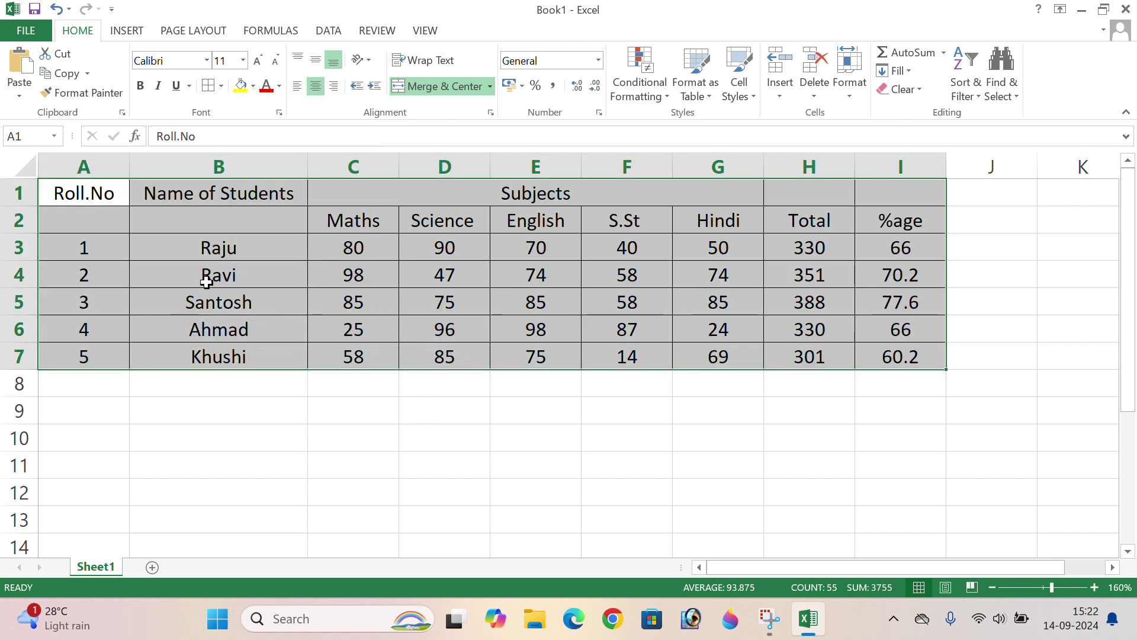
left_click(293, 529)
Step: Fill the two header rows, A1 to I2, with a light shade of Blue, Accent 1
left_click_drag(63, 192, 886, 213)
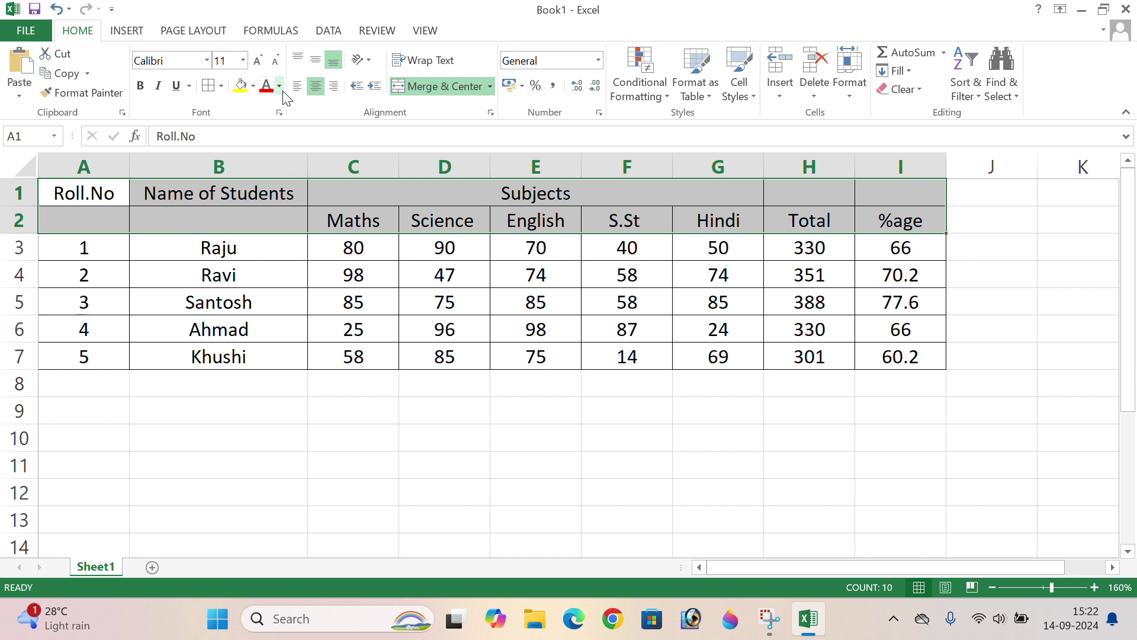
left_click(253, 86)
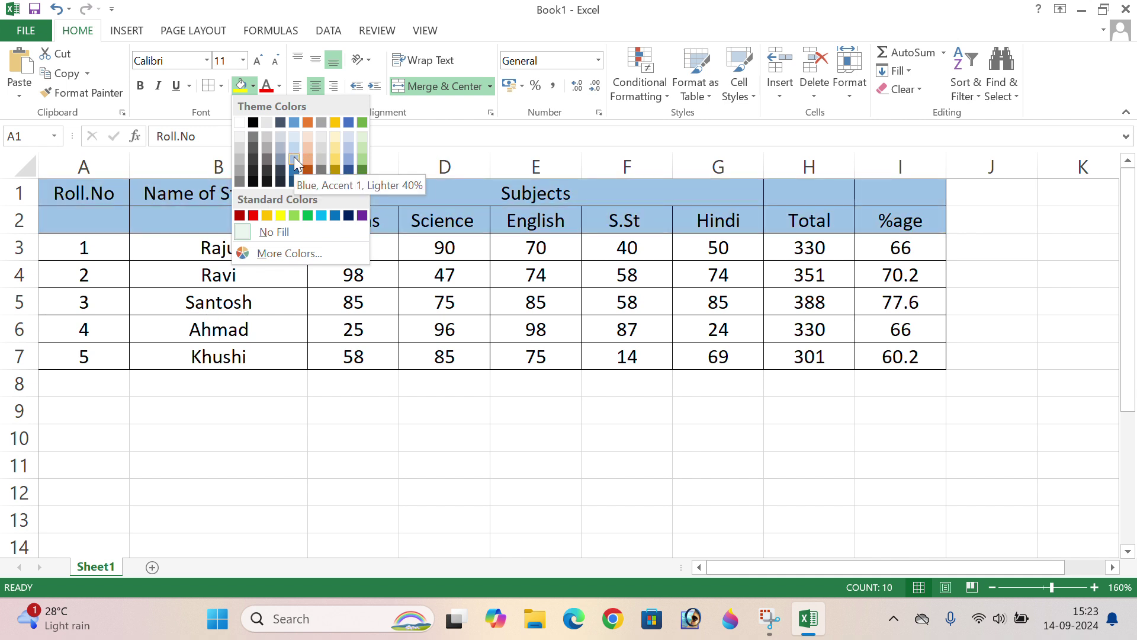
left_click(294, 151)
left_click(565, 409)
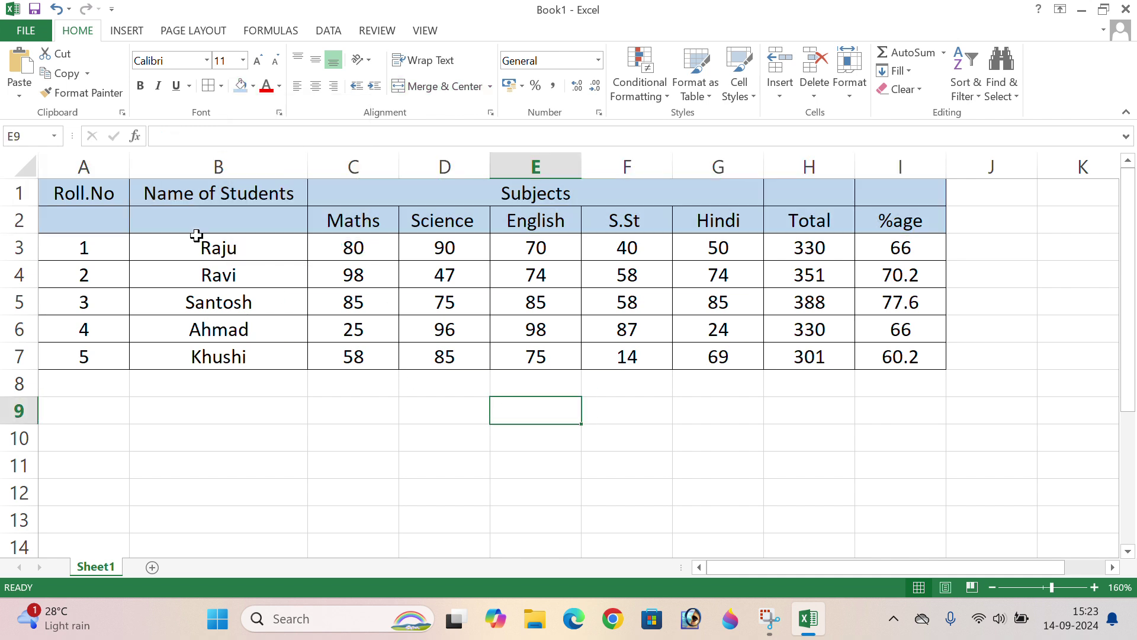
Step: Fill the rows for roll numbers 1 and 2, A3 to I4, with light green
left_click_drag(65, 250, 884, 274)
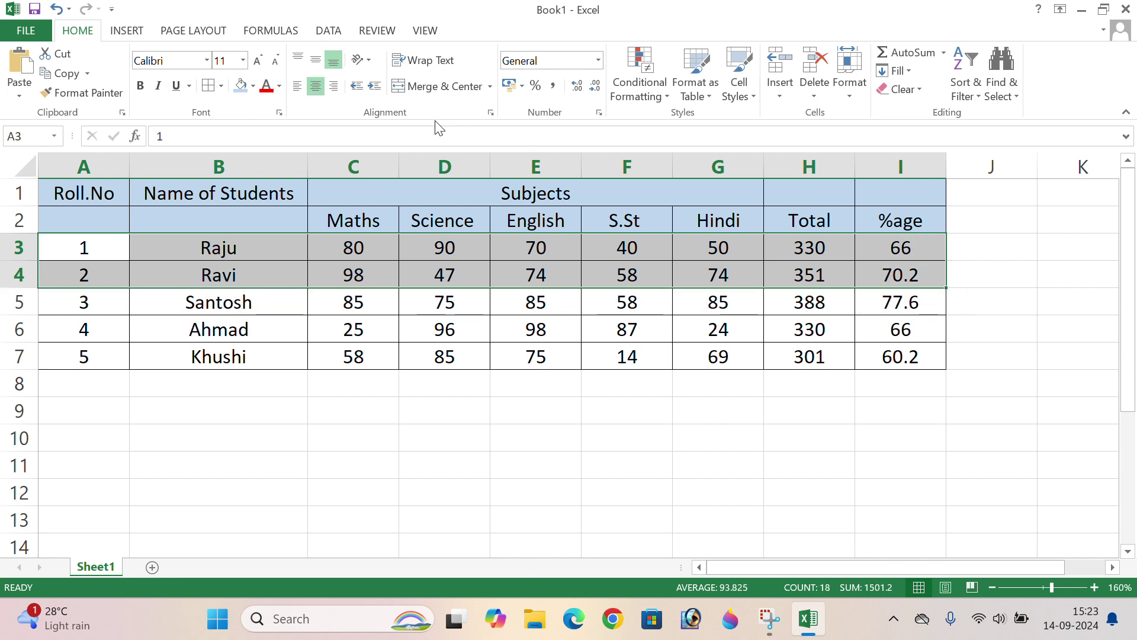
left_click(253, 87)
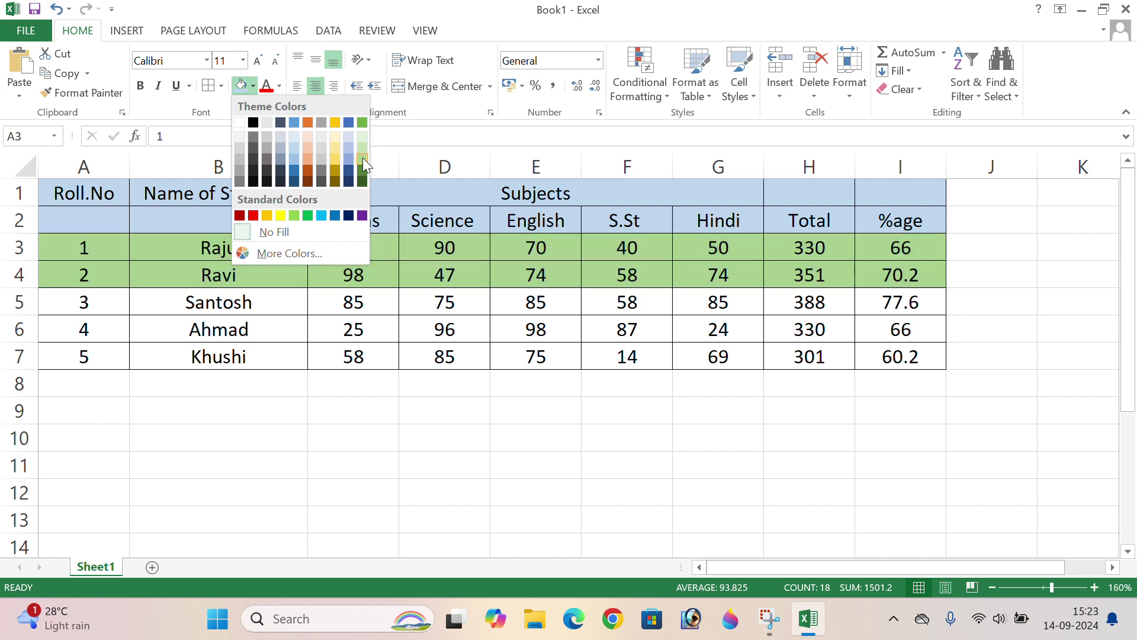
left_click(363, 157)
left_click(234, 430)
Step: Fill the rows for roll numbers 3 and 4, A5 to I6, with a medium-light blue
left_click_drag(83, 299, 886, 337)
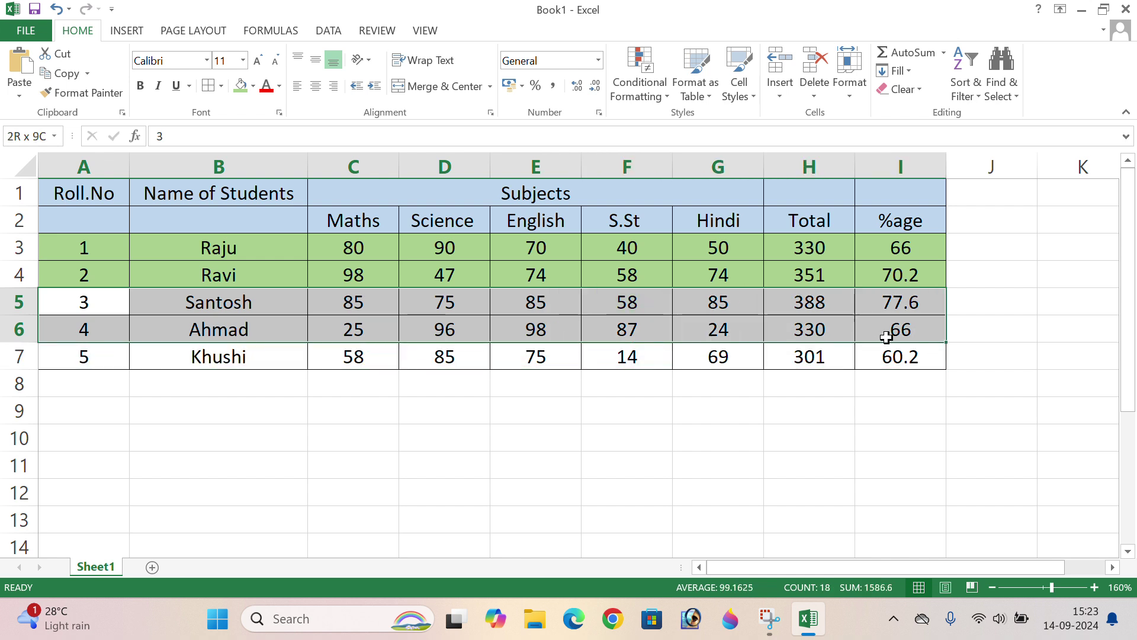
left_click(253, 93)
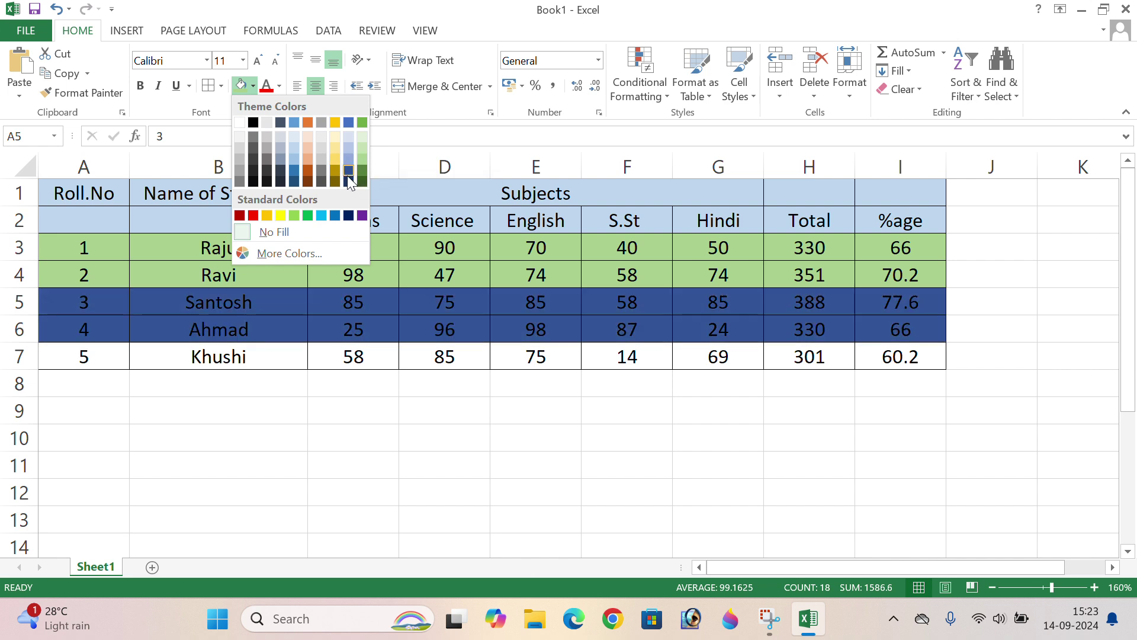
left_click(349, 158)
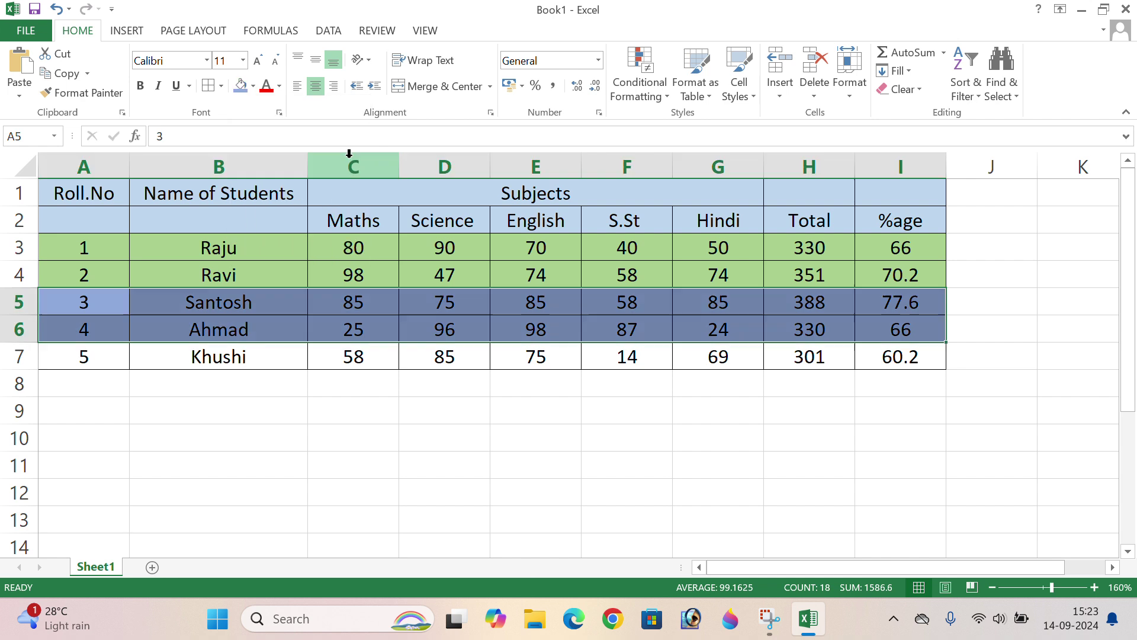
left_click(180, 471)
Step: Fill the row for roll number 5, A7 to I7, with gray
left_click_drag(84, 355, 888, 366)
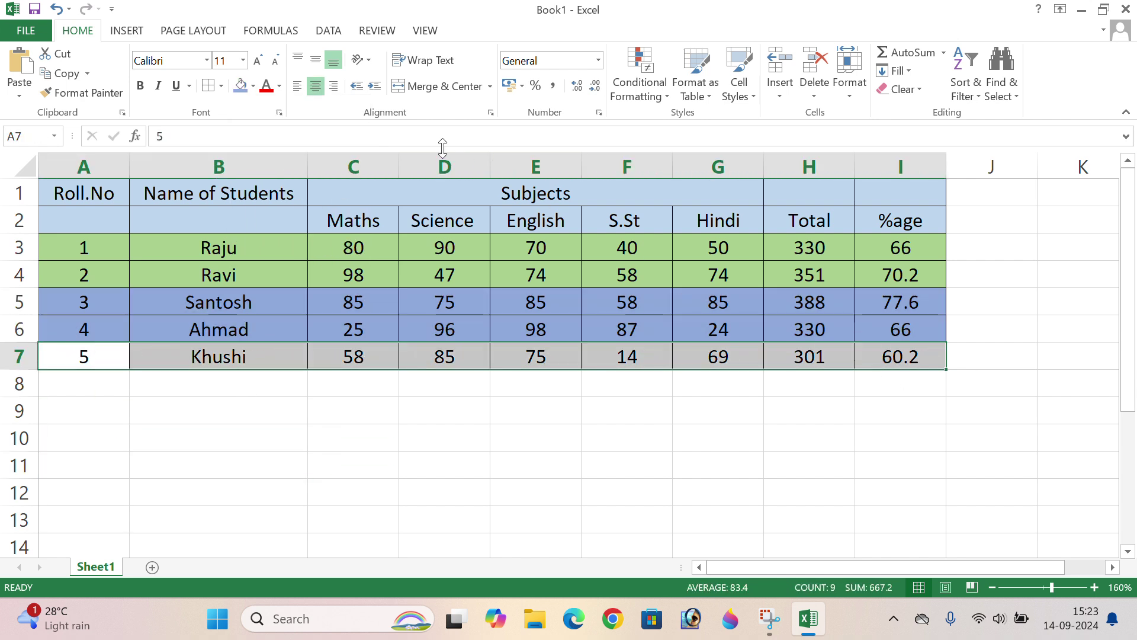
left_click(253, 86)
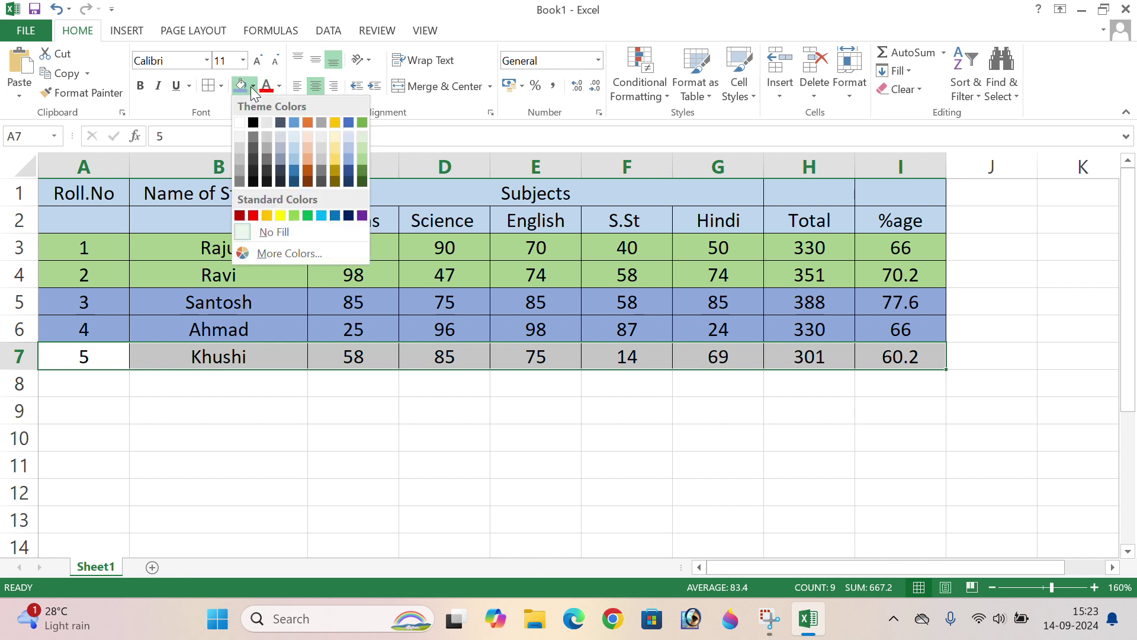
left_click(241, 171)
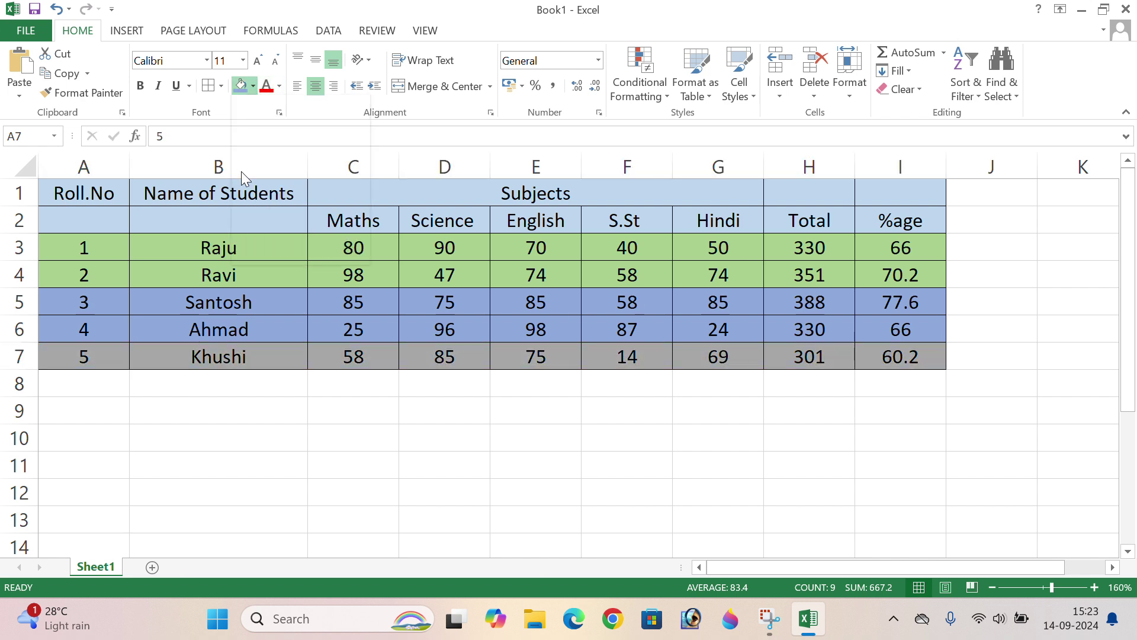
left_click(1008, 275)
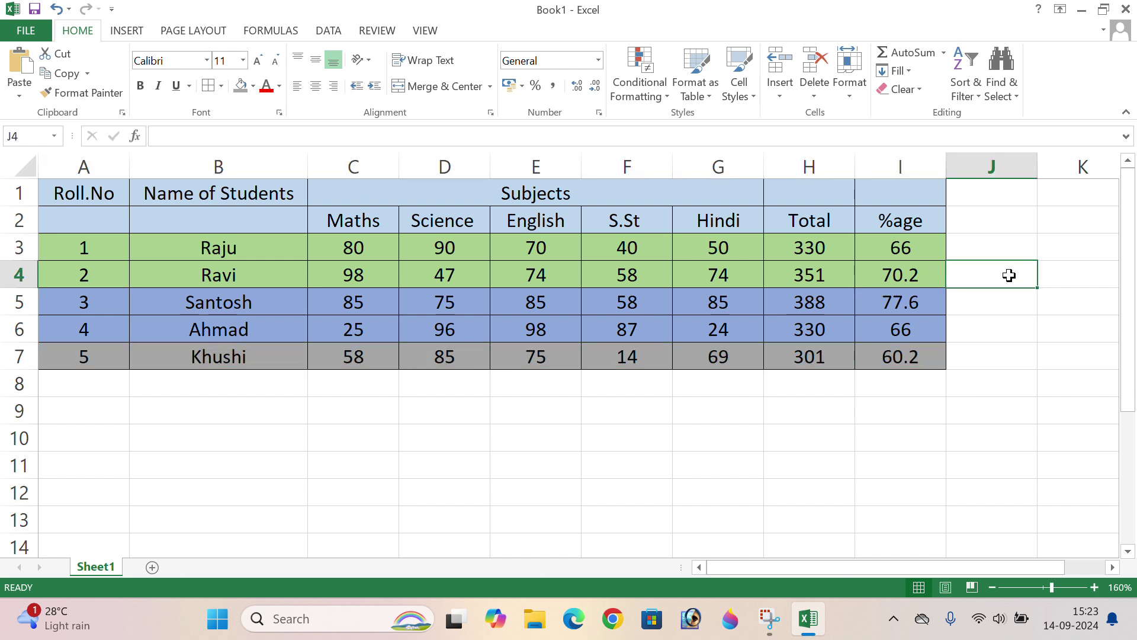